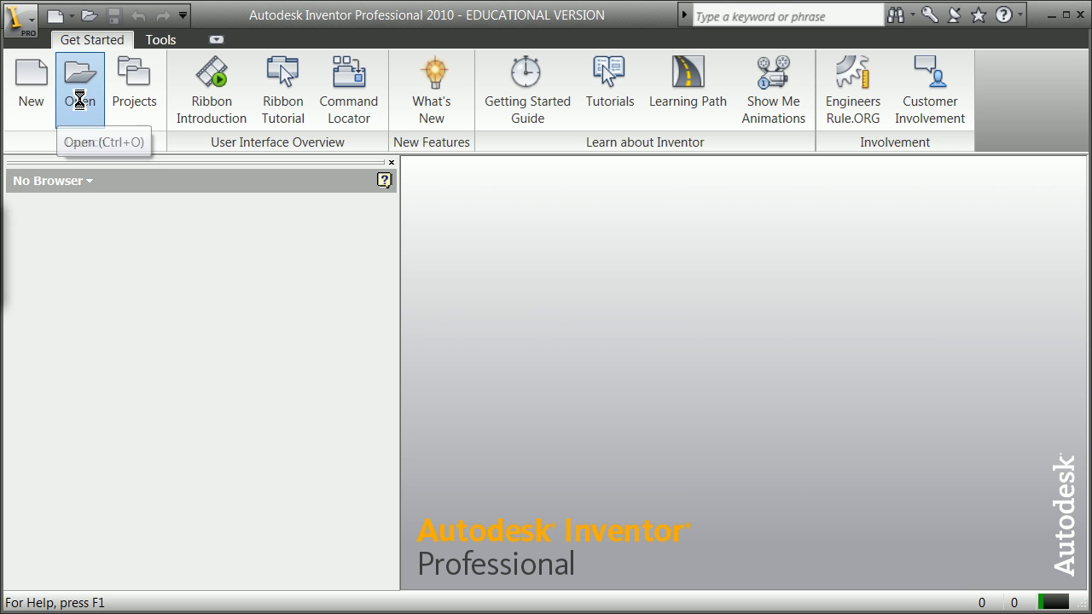
Step: Open the simplebeam.ipt part file from the Inventor workspace folder
left_click(87, 117)
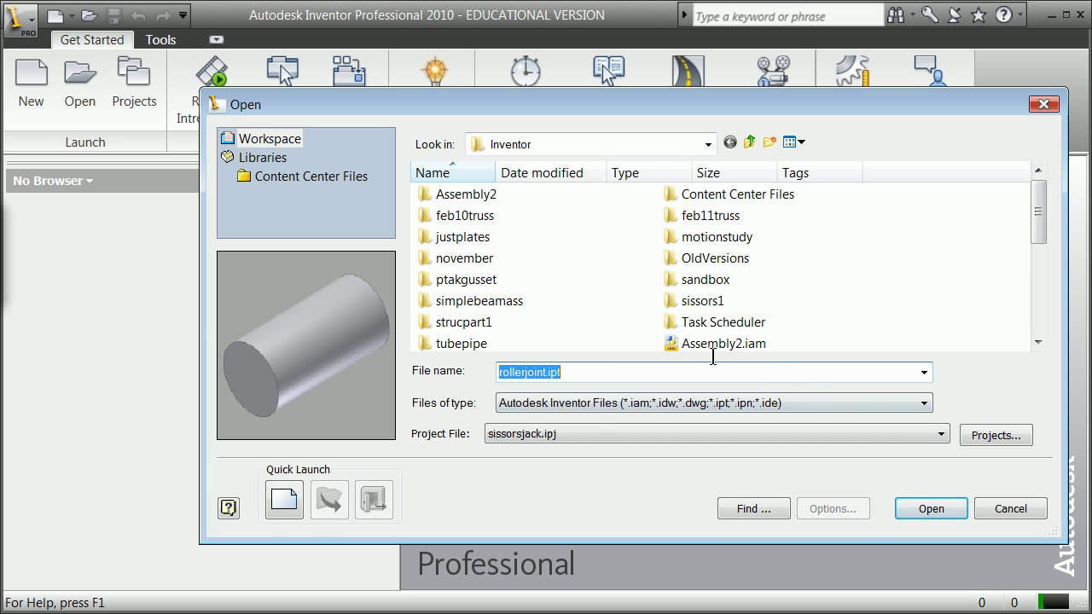
left_click_drag(1037, 215, 1037, 304)
left_click(712, 321)
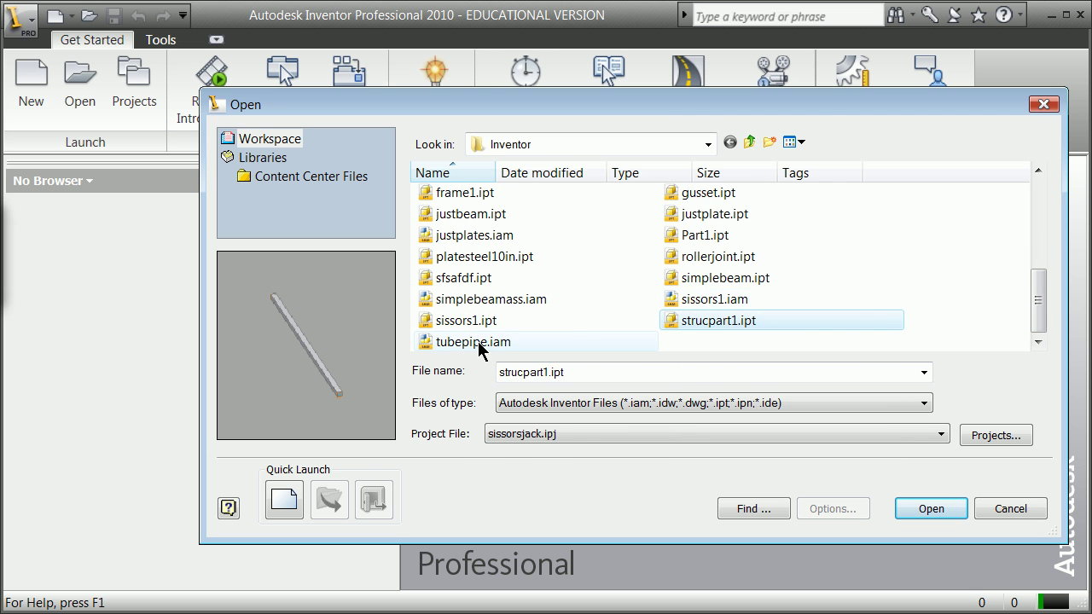
left_click(469, 300)
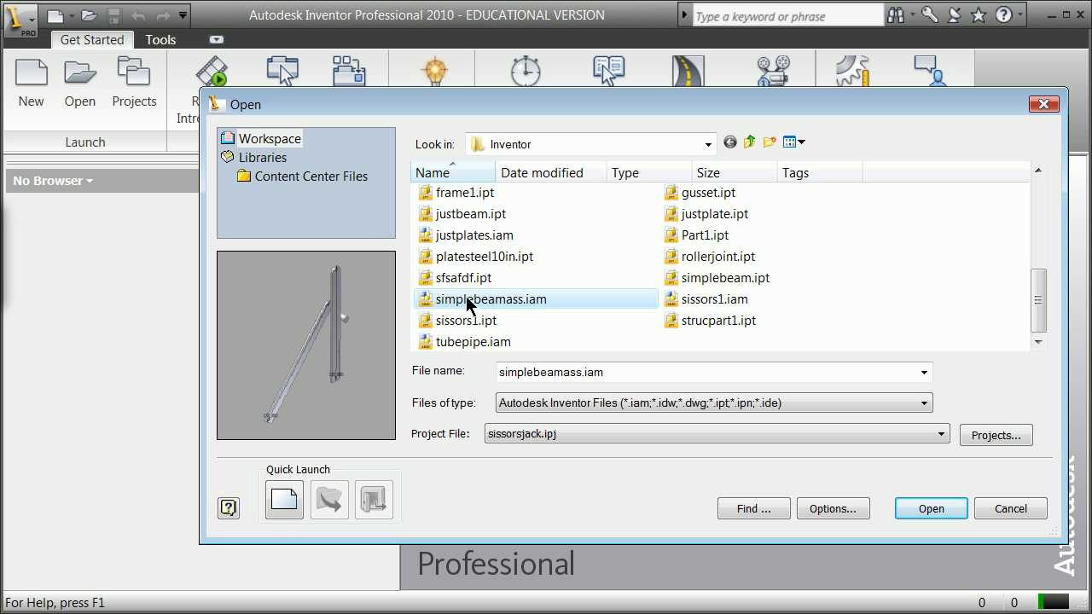
left_click(706, 258)
left_click(725, 278)
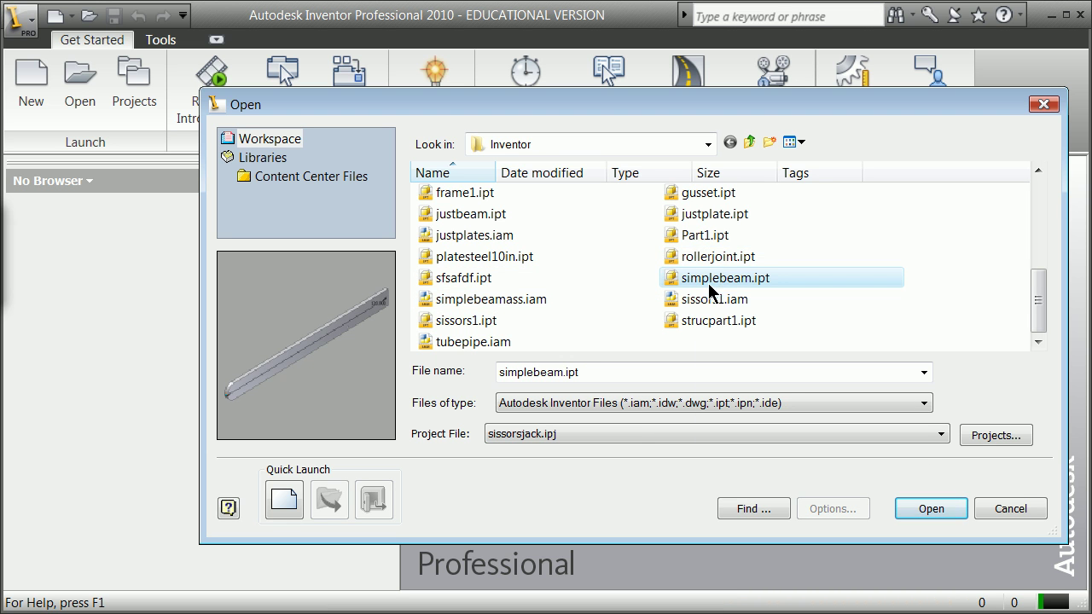
left_click(920, 503)
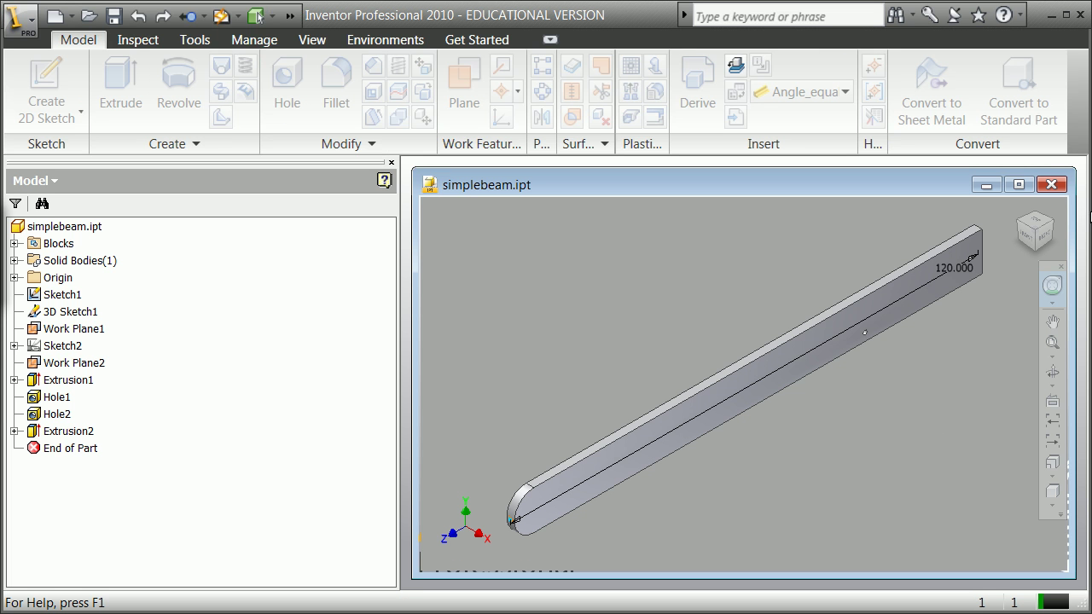
Step: Examine the beam from its left side, including the two small holes, the square end and the rounded end
left_click(1035, 238)
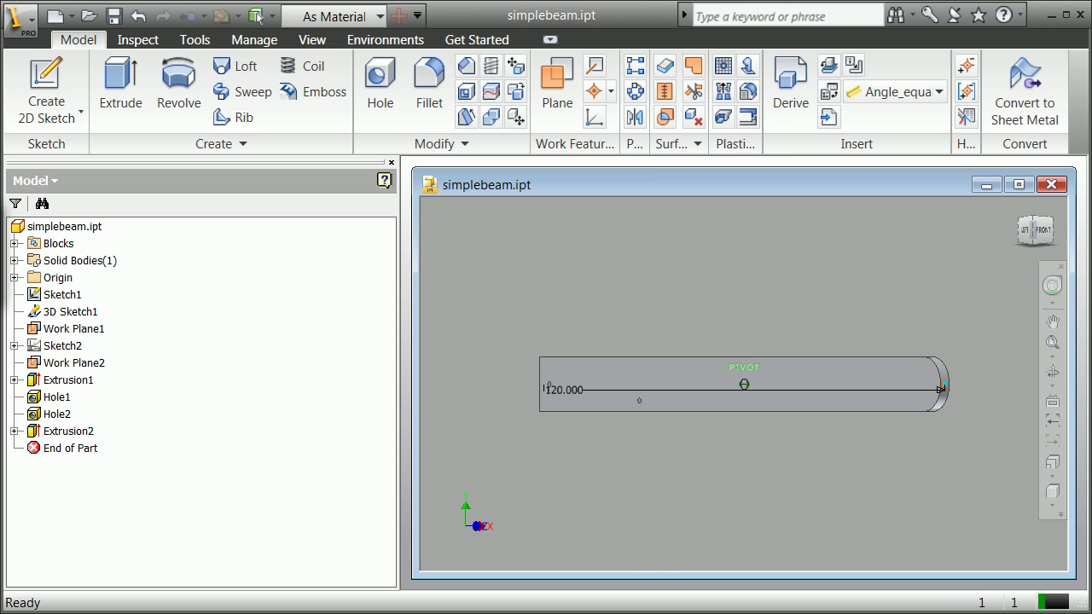
left_click(1025, 230)
scroll(607, 394, "up", 3)
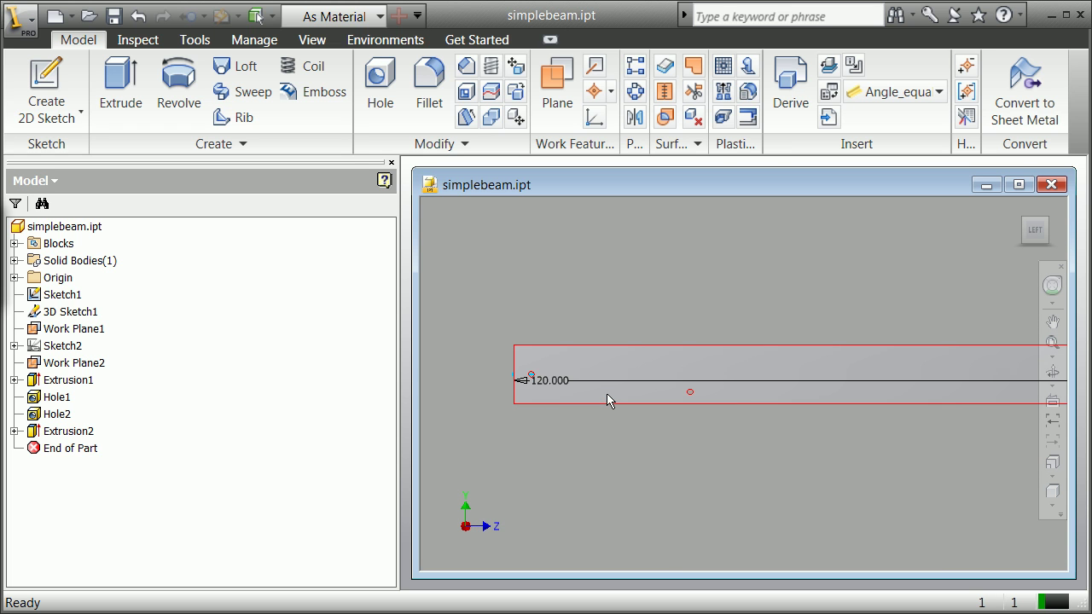
scroll(608, 398, "down", 2)
scroll(682, 401, "up", 4)
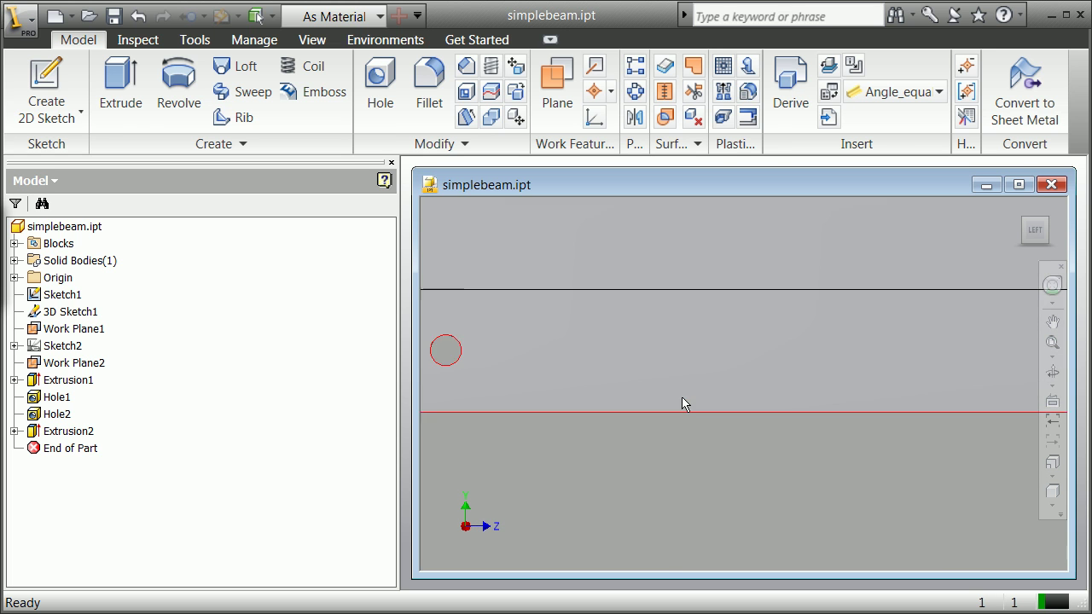
scroll(682, 404, "down", 2)
scroll(681, 398, "down", 3)
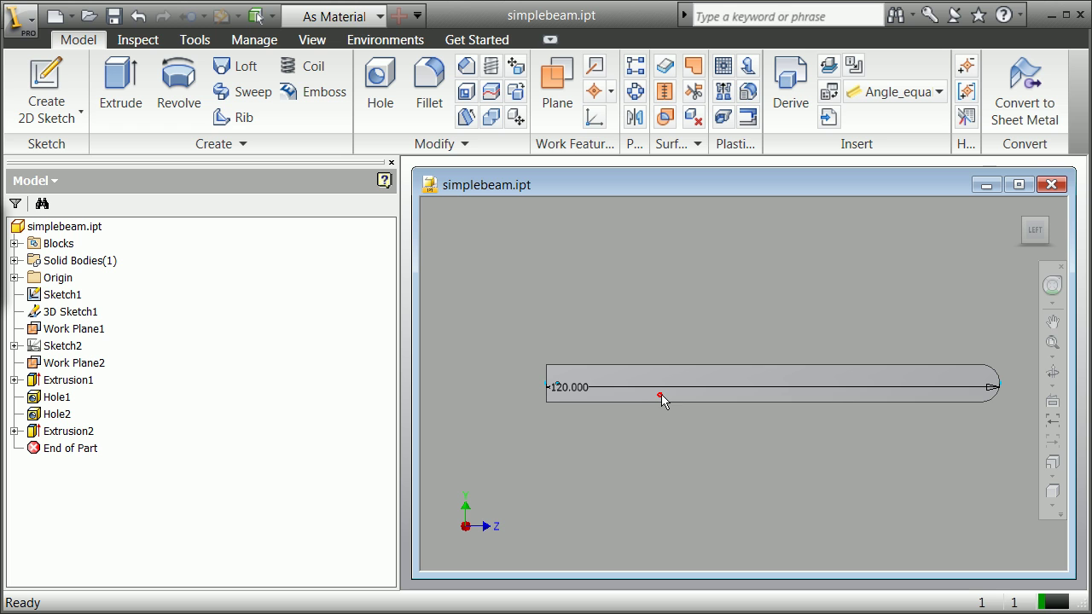
left_click_drag(661, 394, 558, 380)
scroll(559, 381, "up", 3)
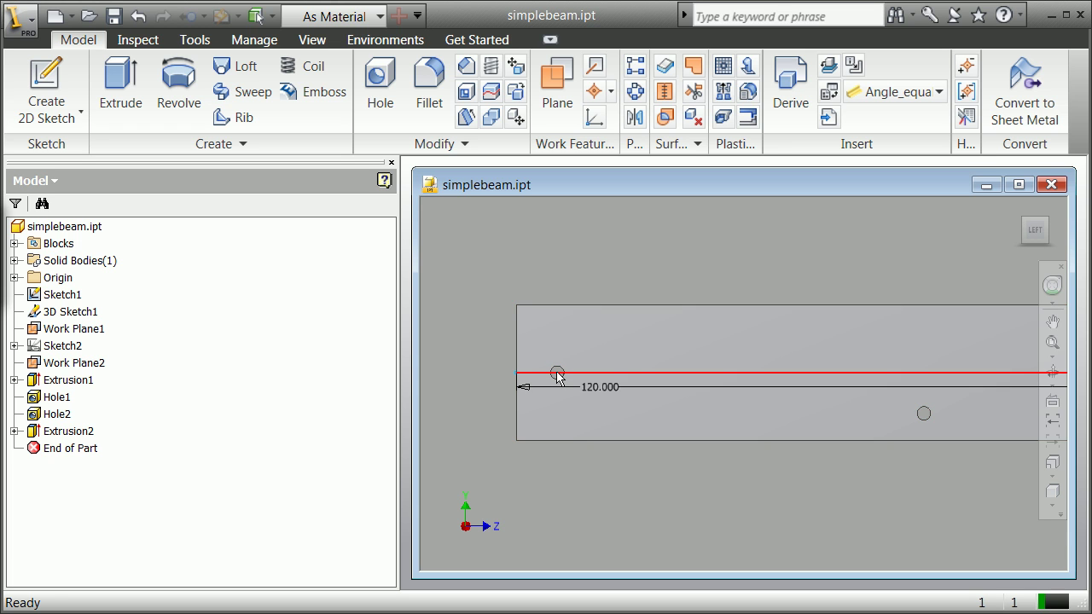
scroll(556, 376, "down", 3)
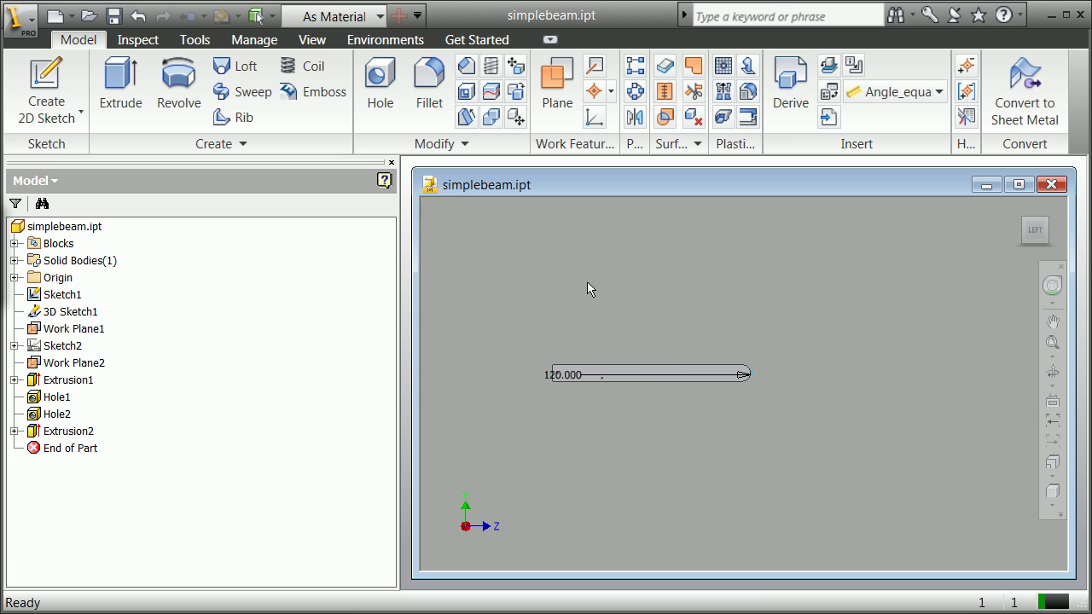
scroll(604, 369, "up", 2)
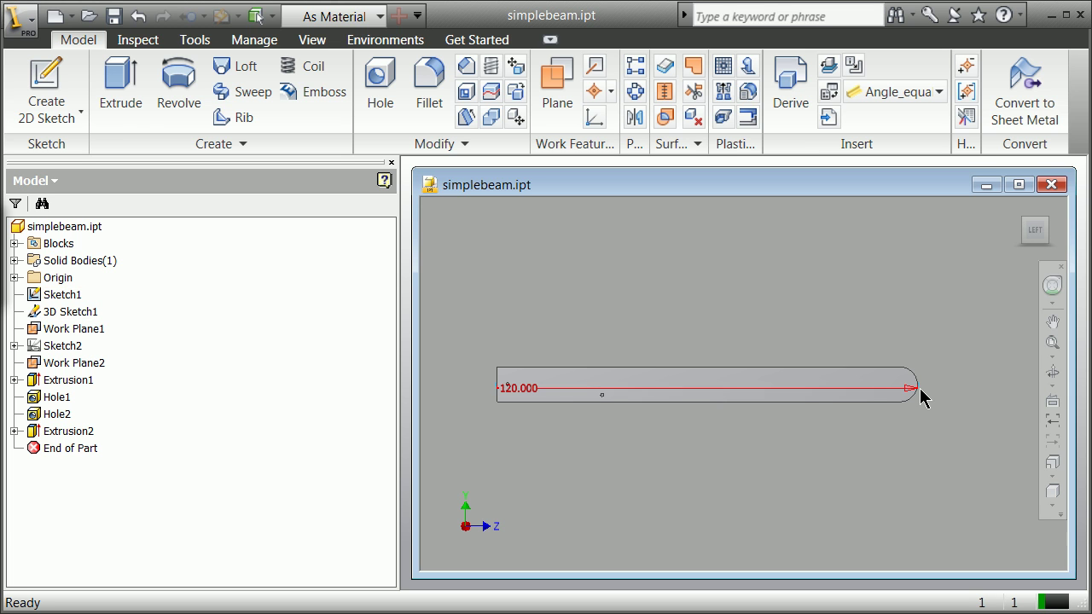
scroll(920, 395, "down", 3)
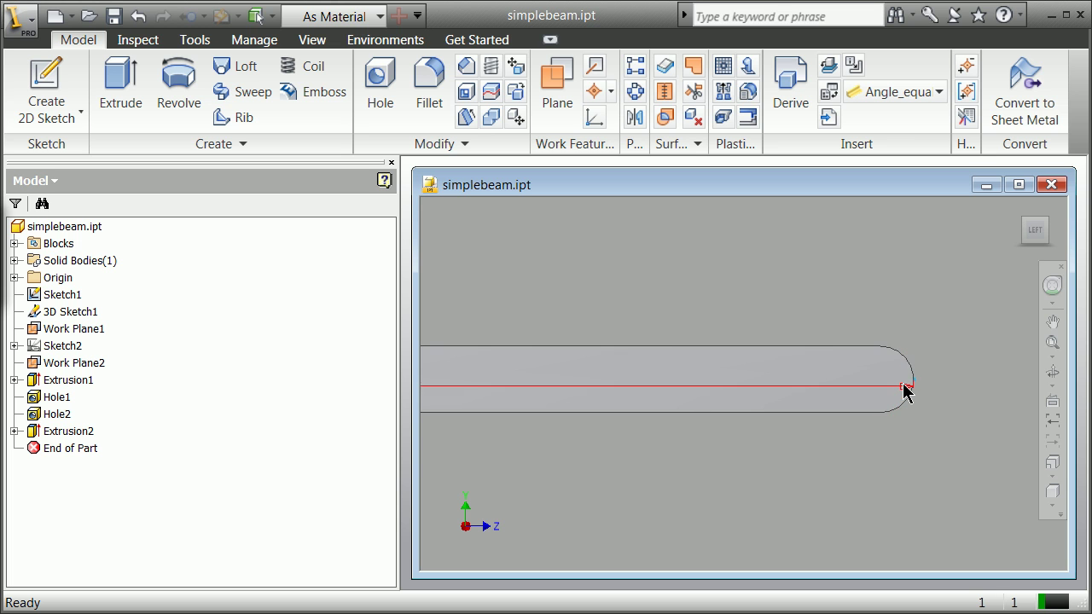
scroll(905, 390, "up", 3)
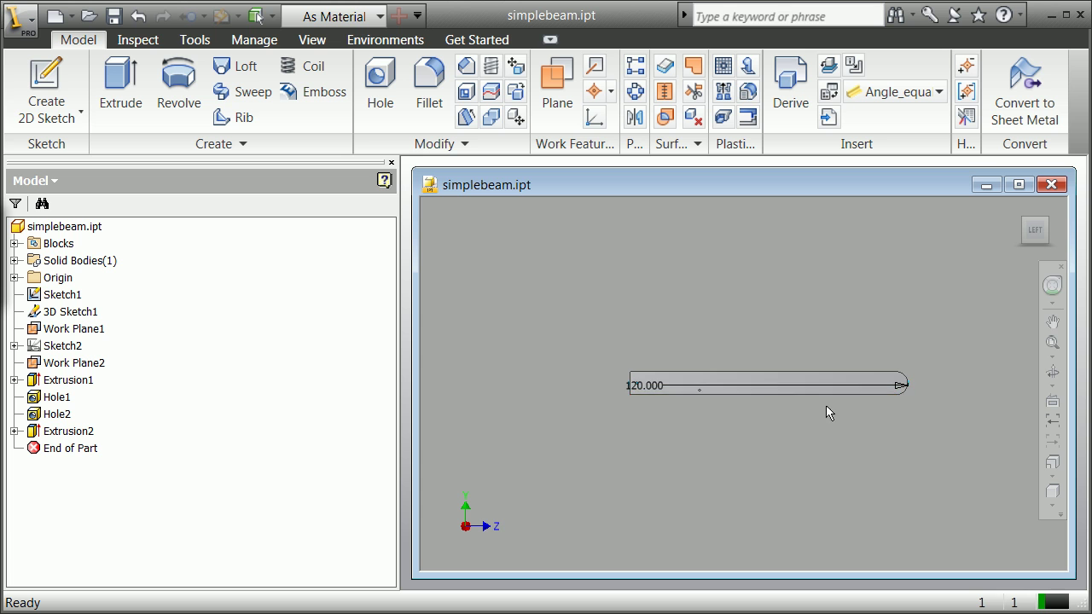
scroll(826, 405, "up", 3)
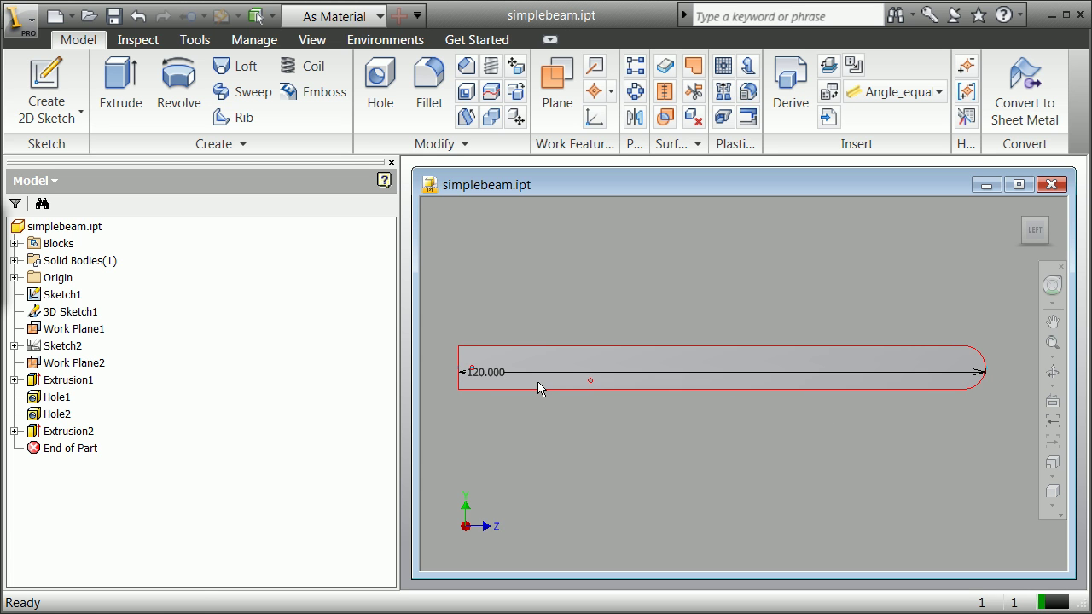
left_click_drag(482, 372, 470, 373)
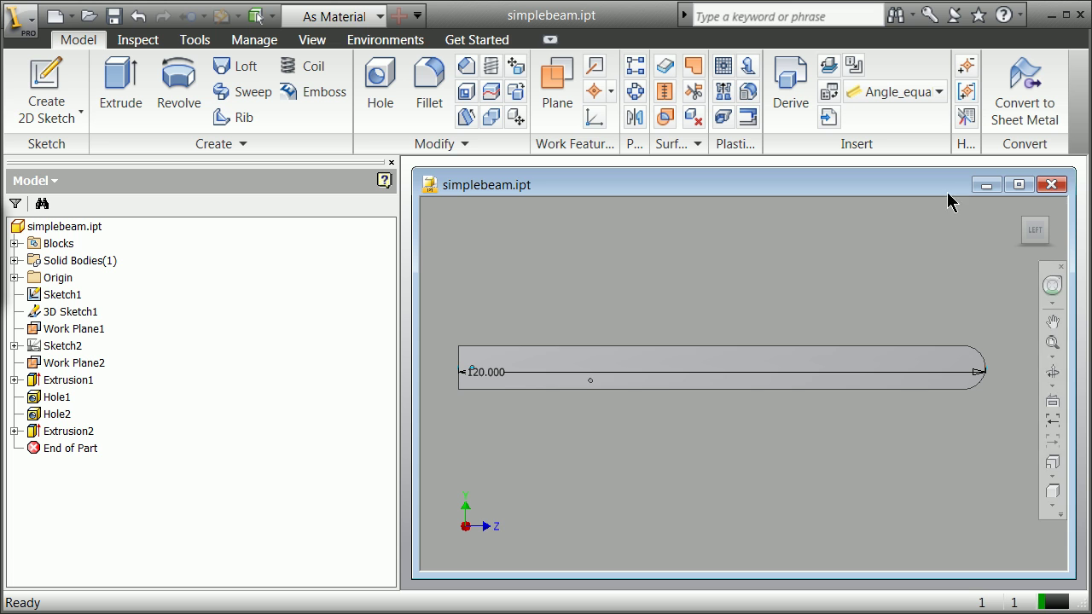
Step: Close the beam part and open simplebeamass.iam, filtering the file list to Autodesk Inventor Assemblies
left_click(1051, 186)
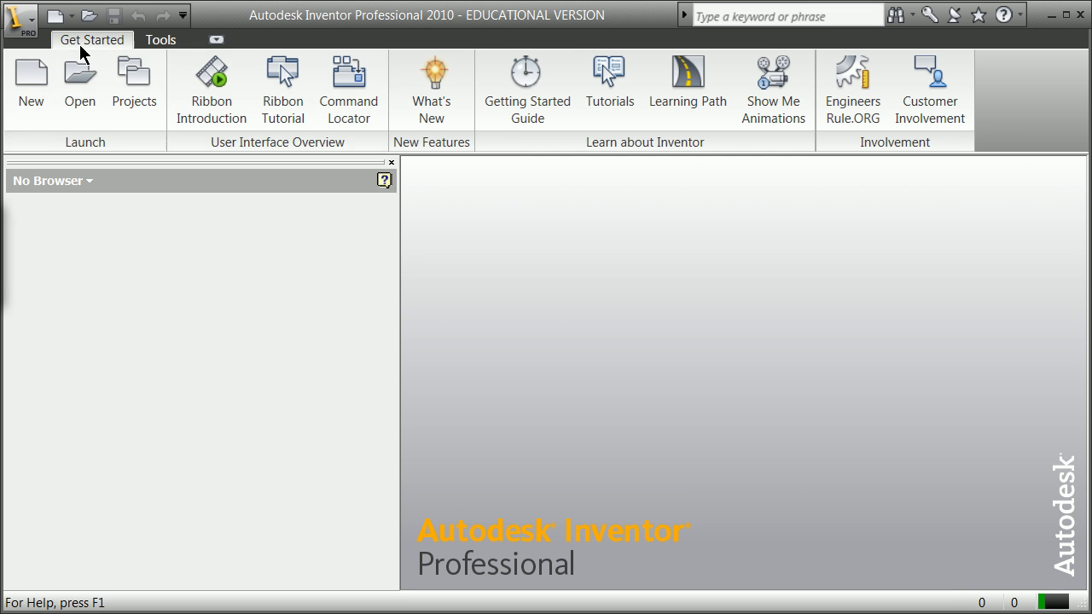
left_click(91, 119)
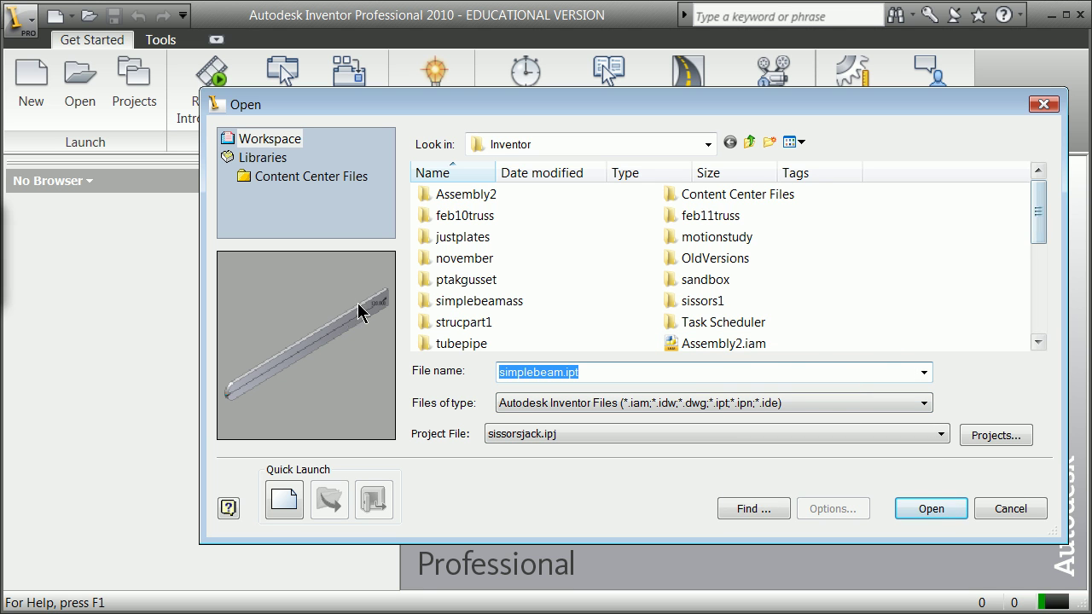
left_click(923, 402)
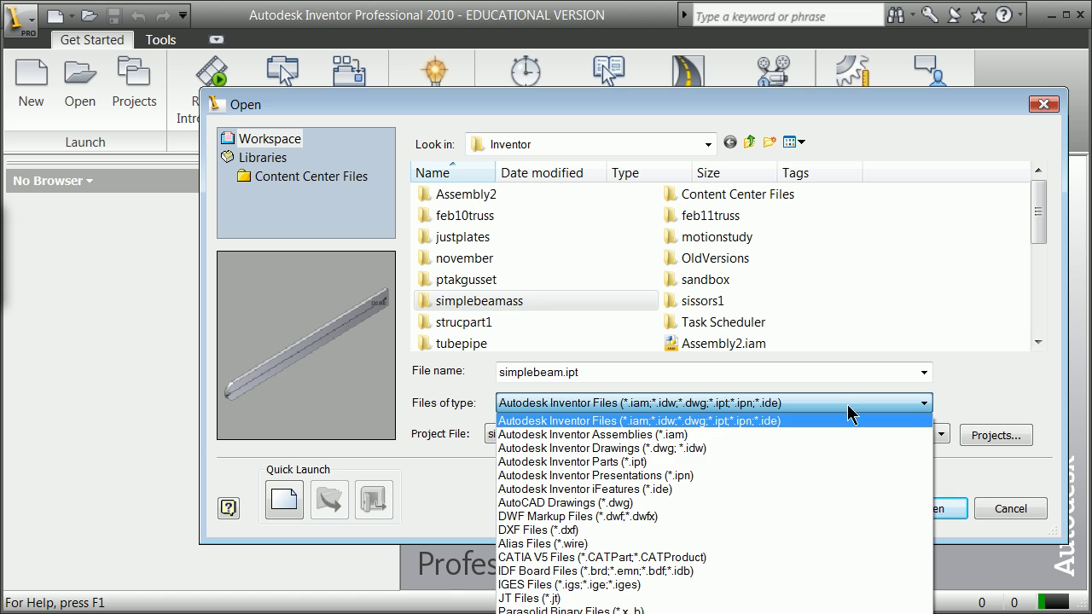
left_click(670, 436)
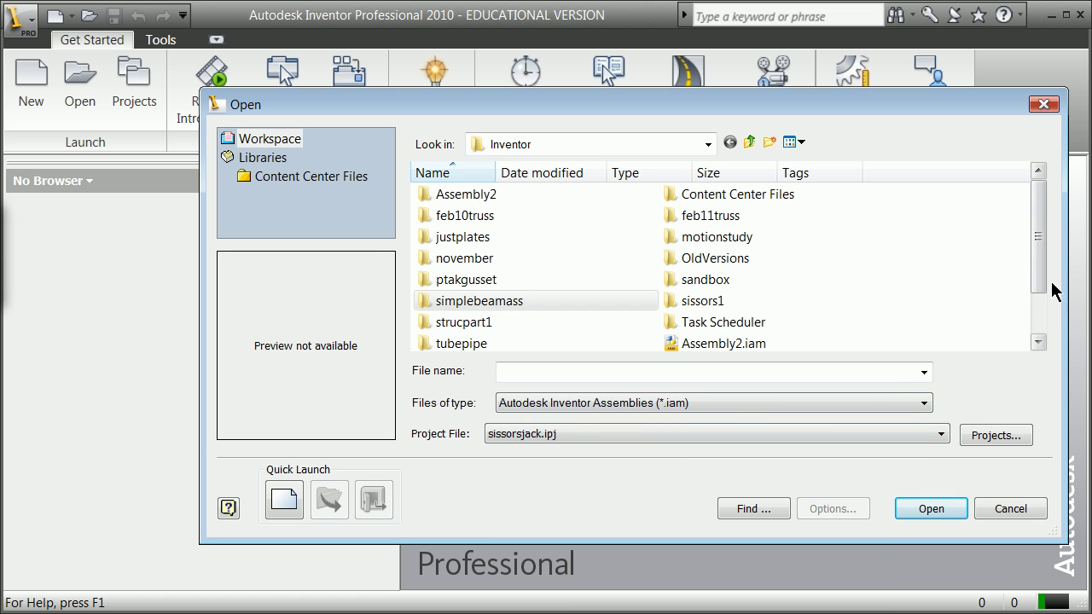
scroll(1039, 324, "down", 1)
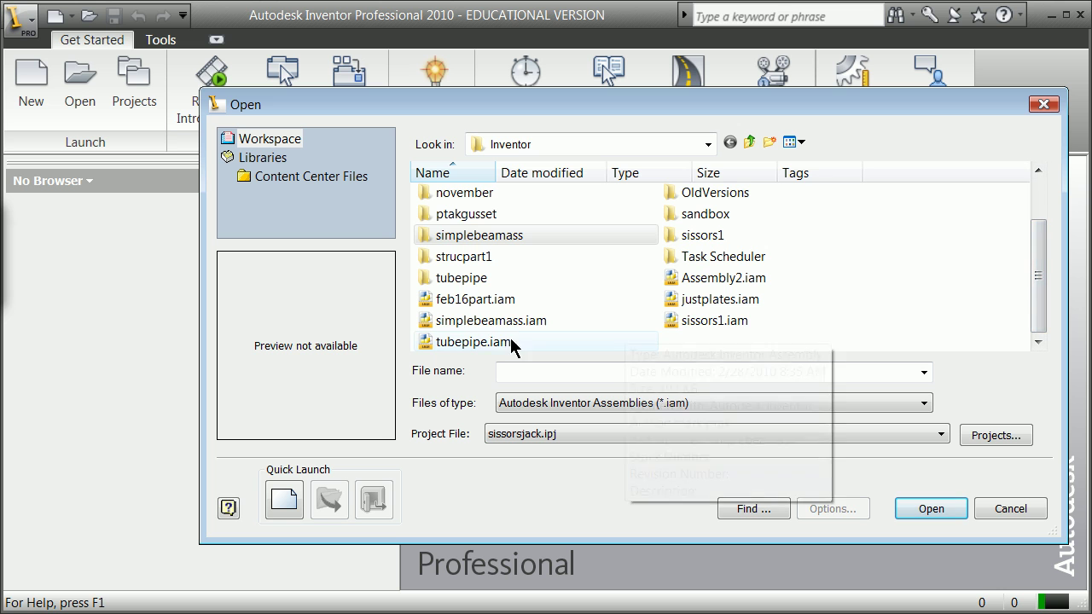
left_click(493, 323)
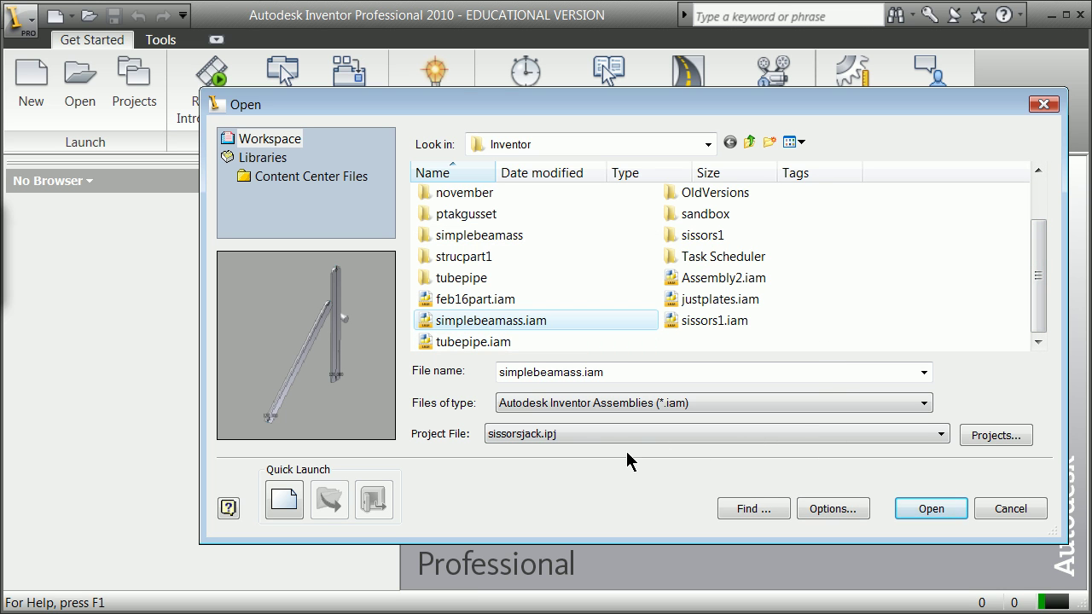
left_click(935, 514)
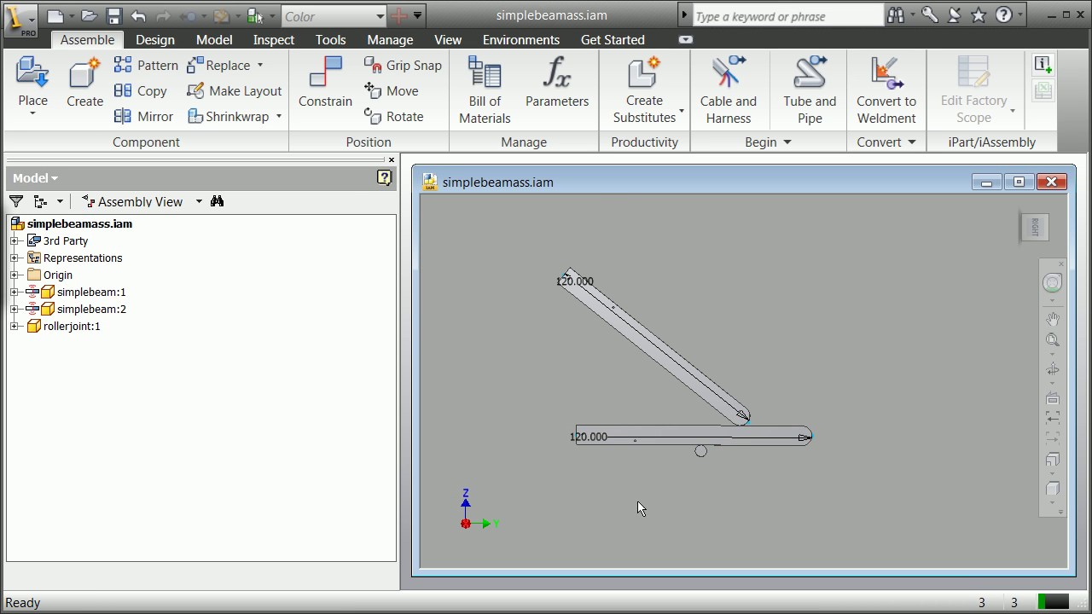
scroll(657, 453, "up", 3)
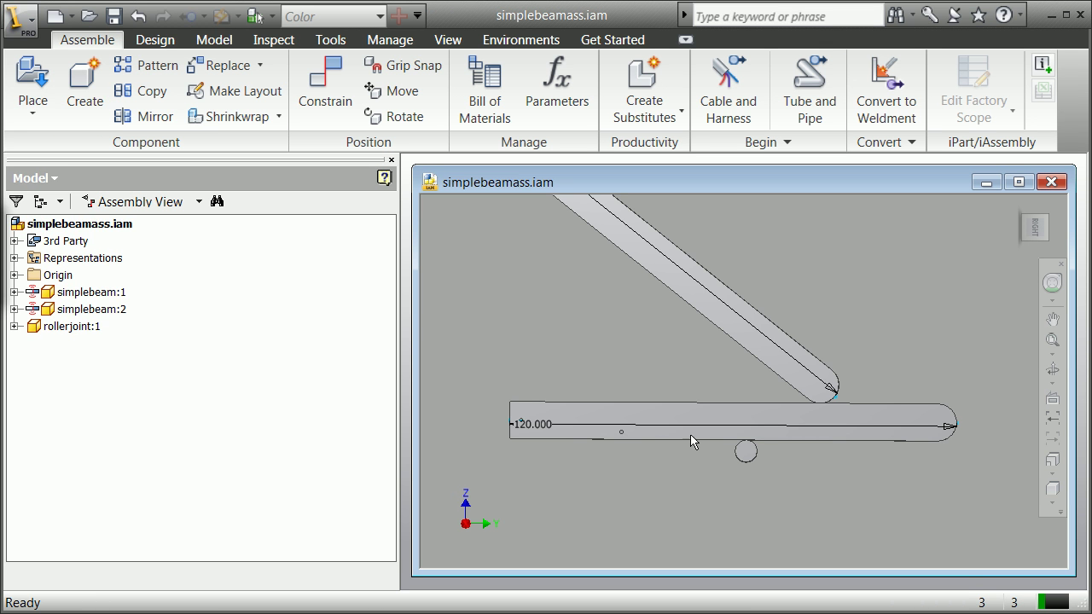
scroll(728, 253, "down", 3)
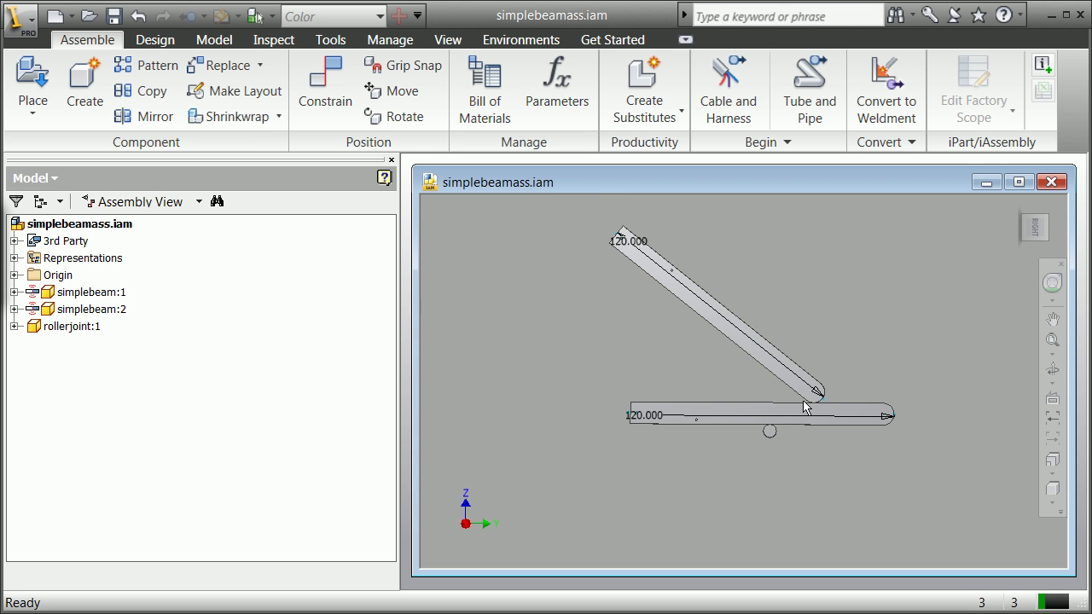
scroll(783, 362, "up", 3)
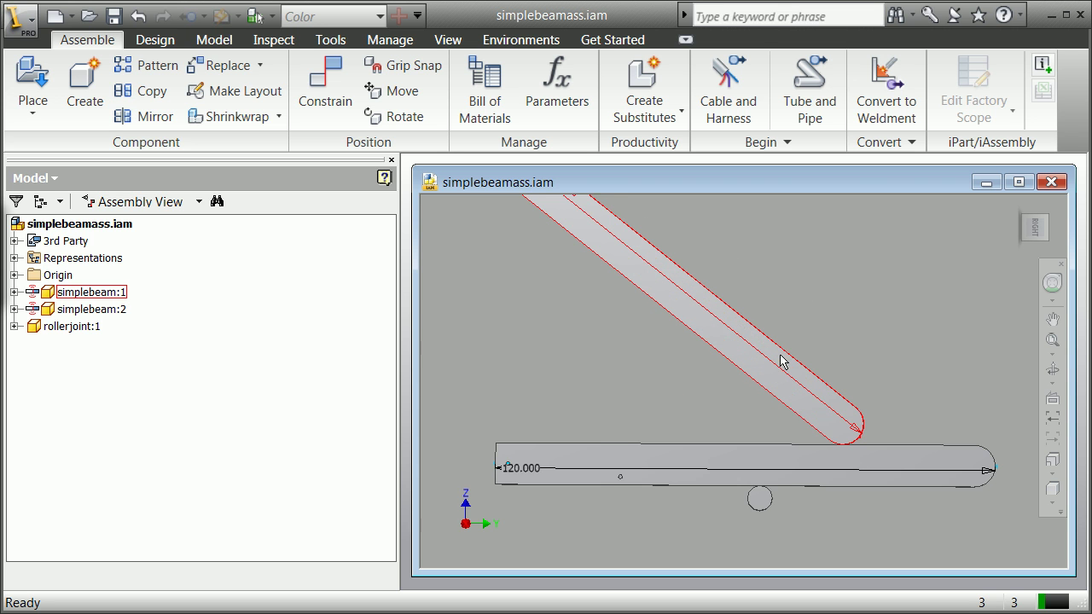
scroll(783, 362, "down", 3)
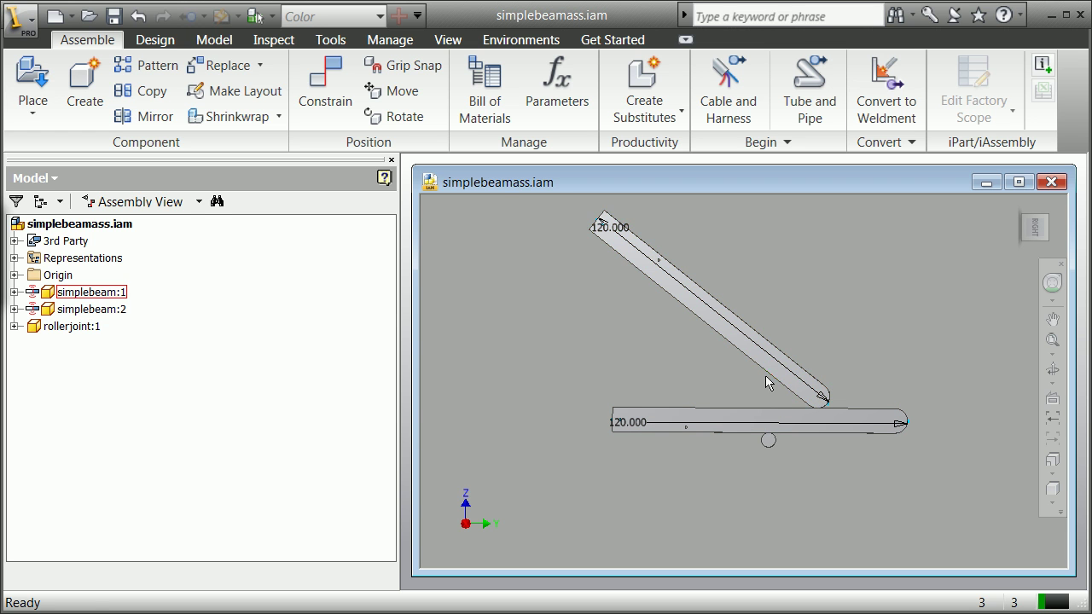
left_click(375, 67)
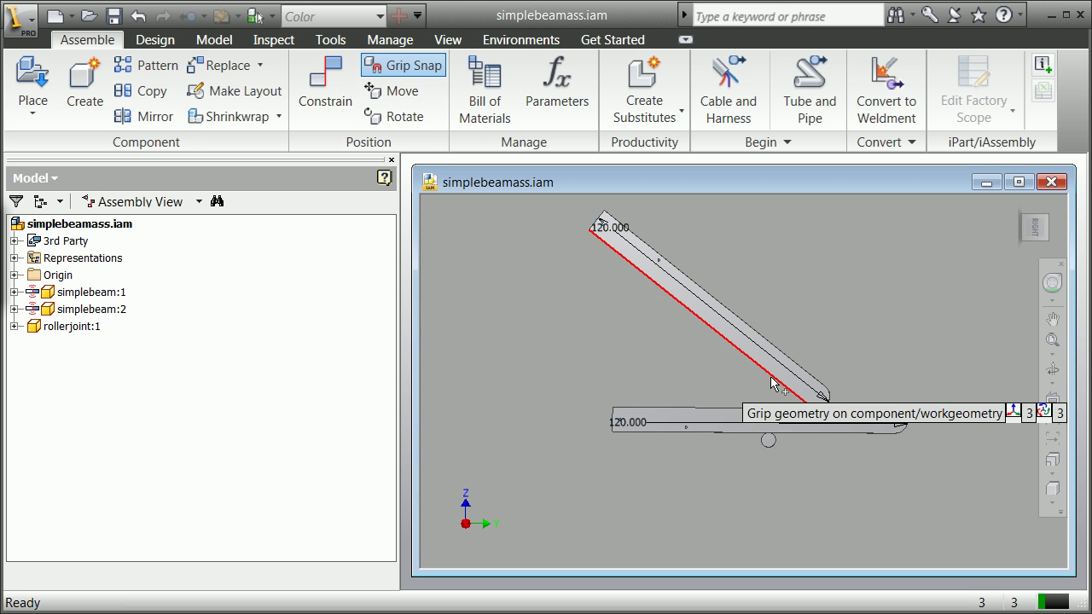
left_click(611, 433)
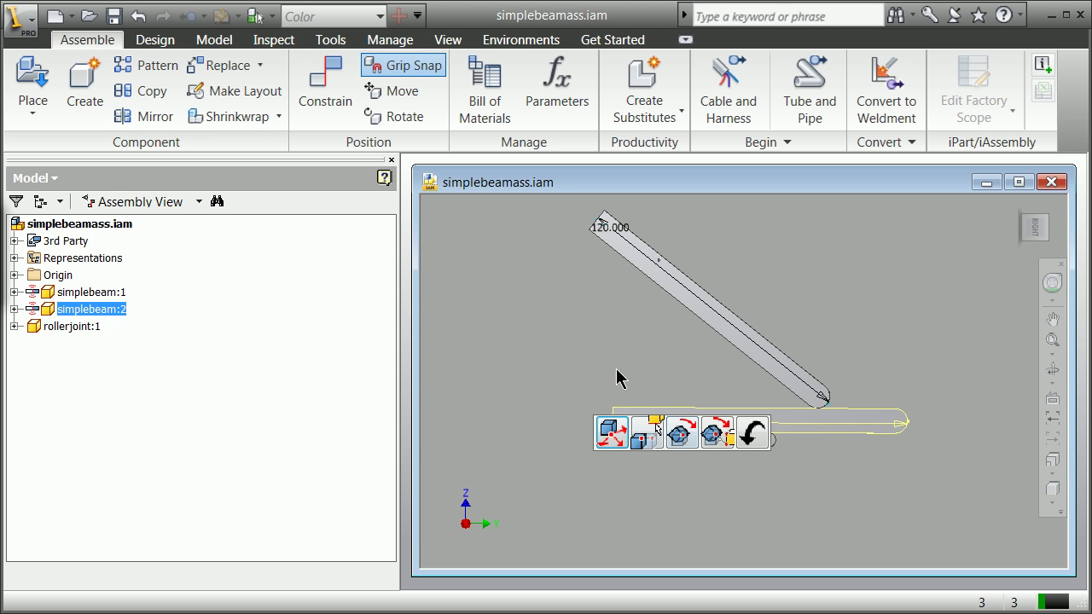
left_click(755, 431)
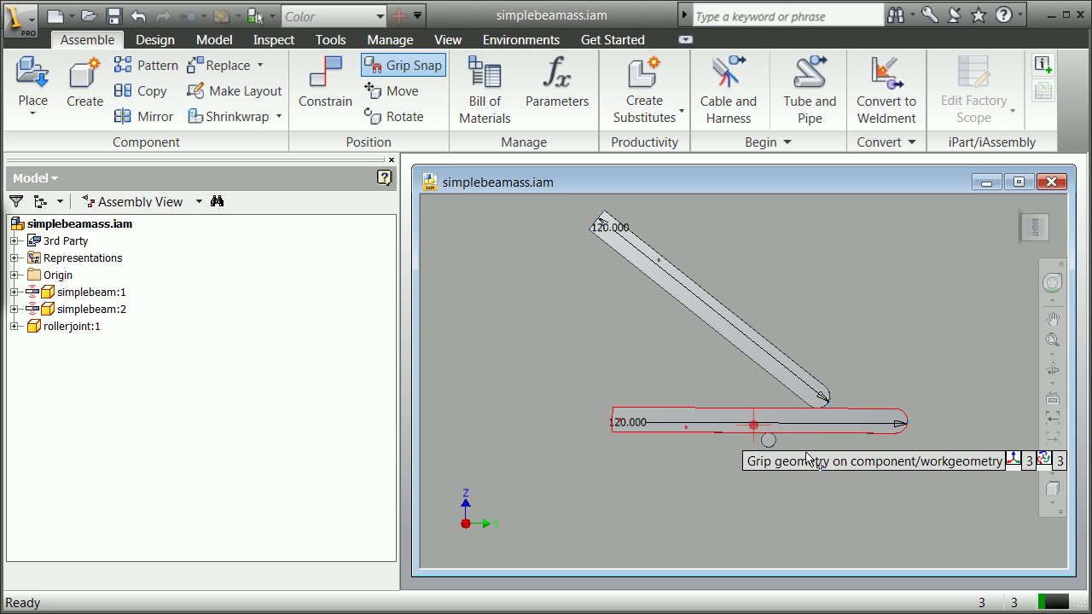
right_click(825, 282)
left_click(859, 290)
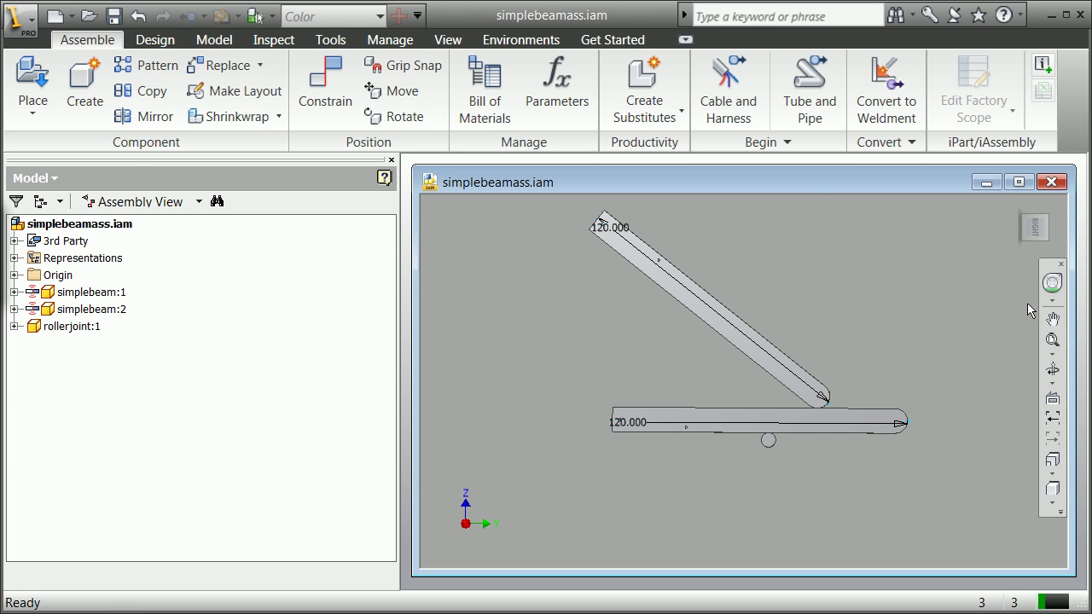
Step: Try to freely rotate the upper beam, simplebeam:1, while viewing the assembly end-on along the beams
mouse_move(1049, 222)
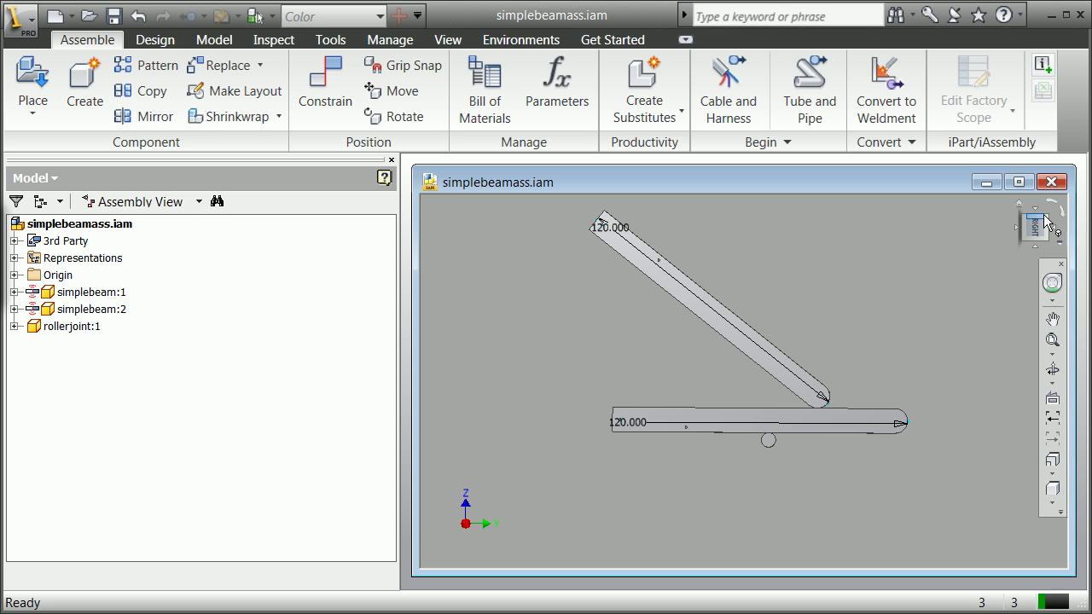
left_click(1050, 221)
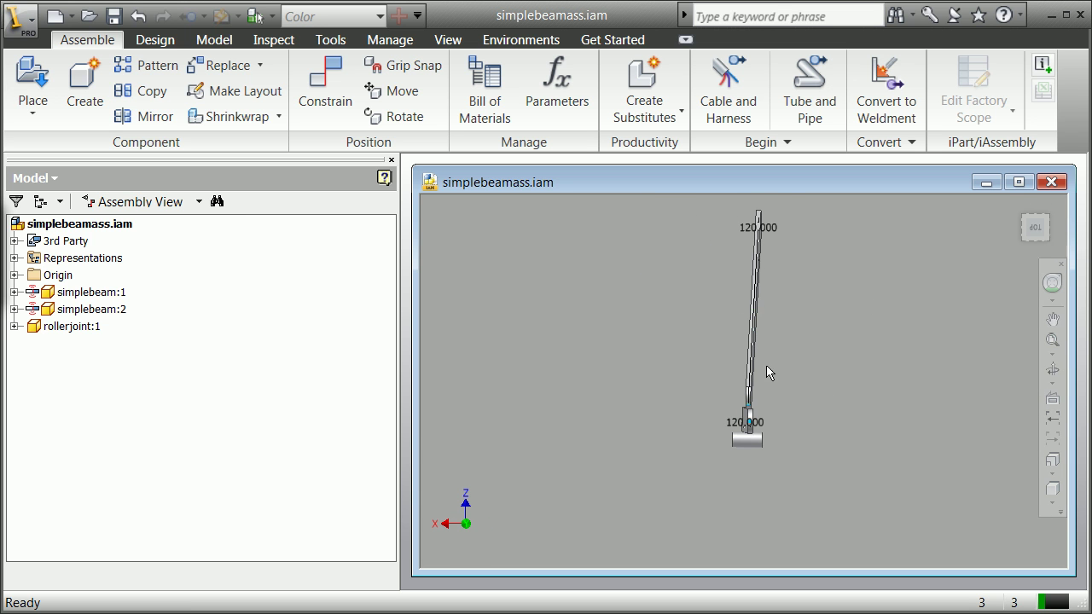
scroll(730, 330, "up", 3)
scroll(710, 324, "down", 6)
scroll(701, 323, "up", 3)
scroll(662, 394, "down", 2)
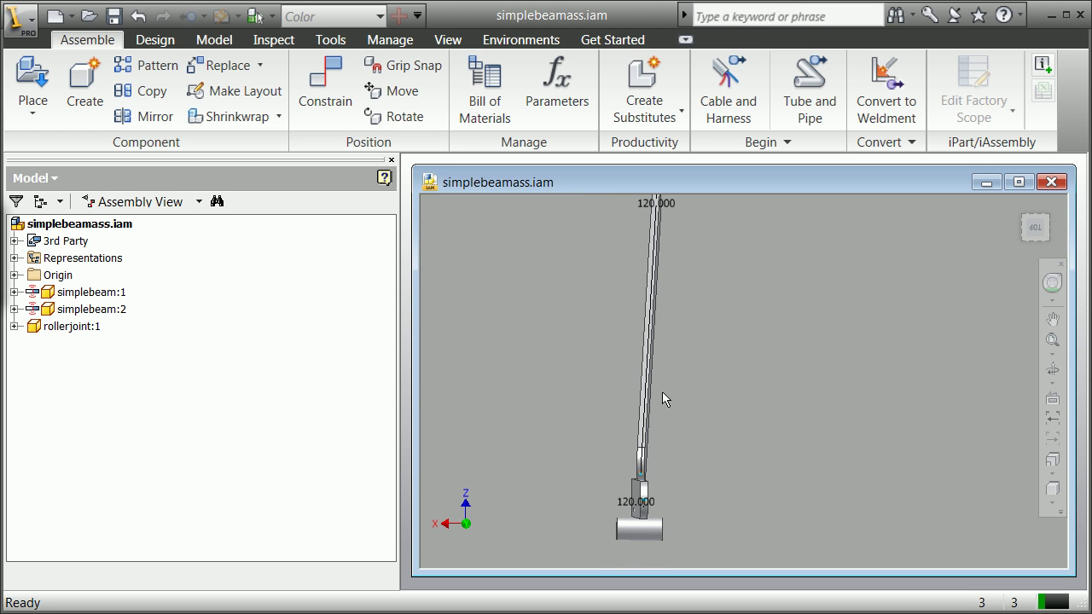
left_click(645, 474)
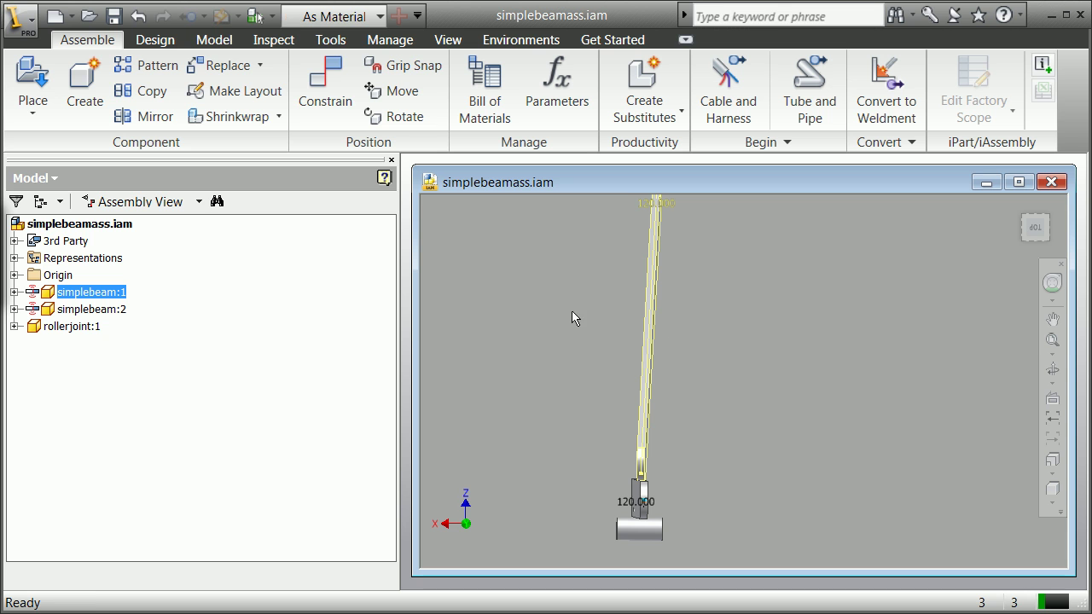
left_click(381, 116)
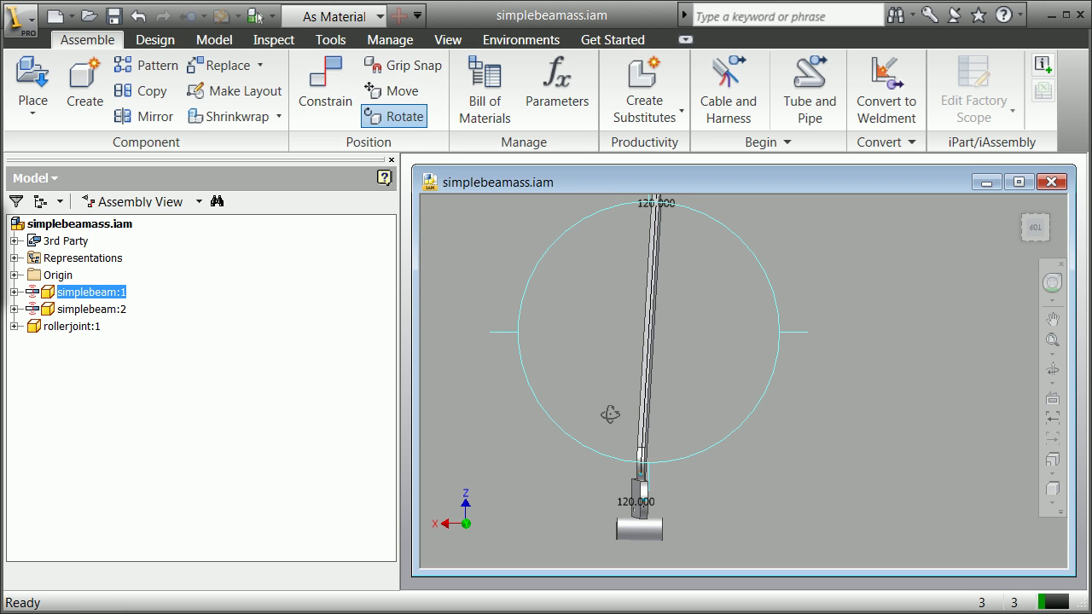
left_click_drag(801, 333, 807, 267)
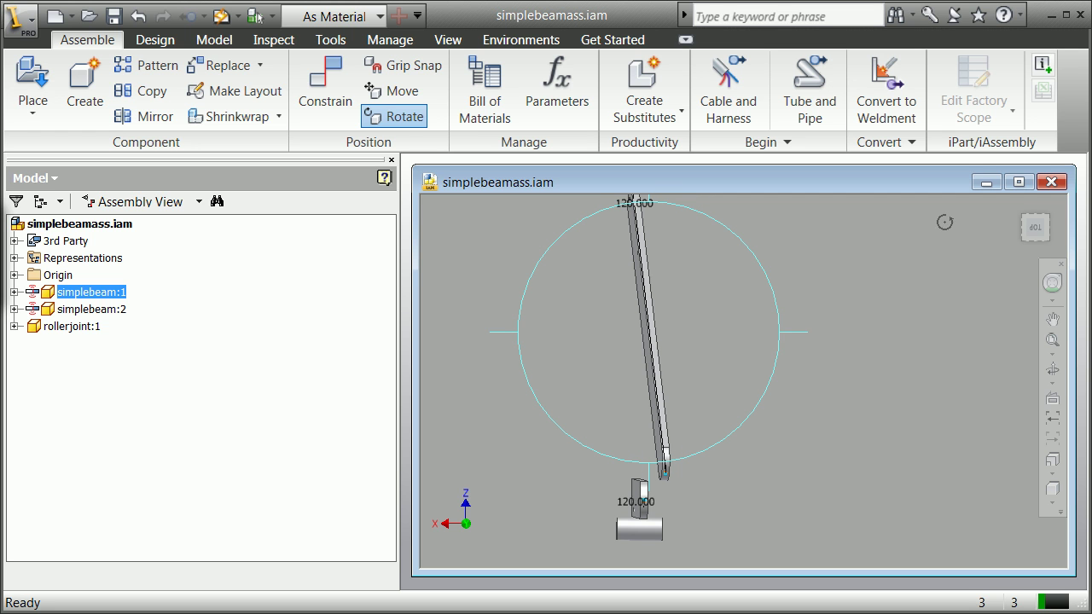
right_click(857, 303)
left_click(895, 314)
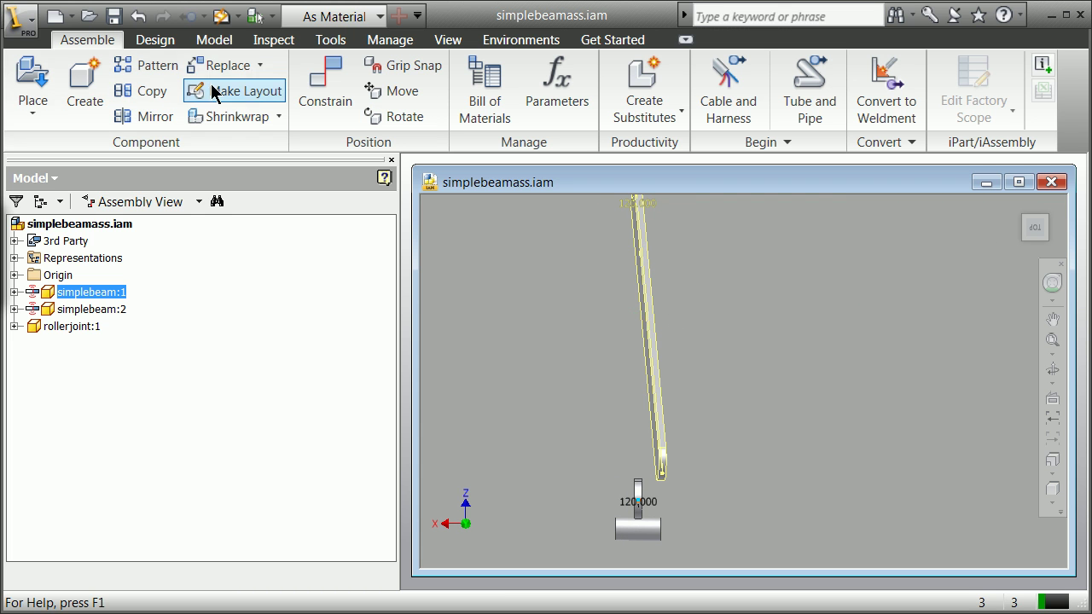
Step: Undo the rotation of simplebeam:1 and return to the side view of both beams
left_click(138, 15)
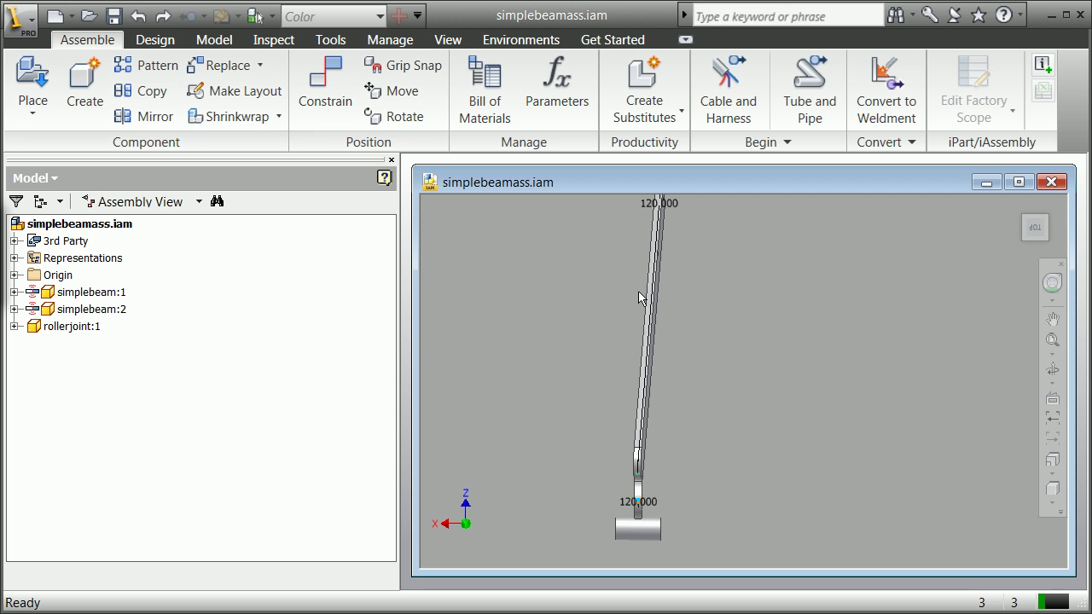
right_click(931, 258)
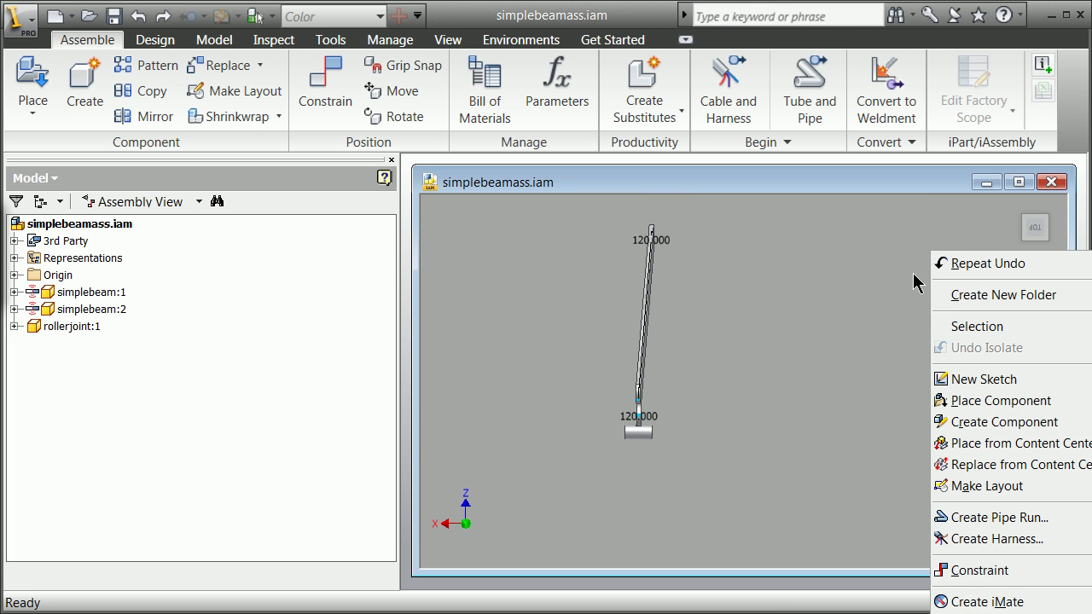
left_click(804, 264)
left_click(1026, 229)
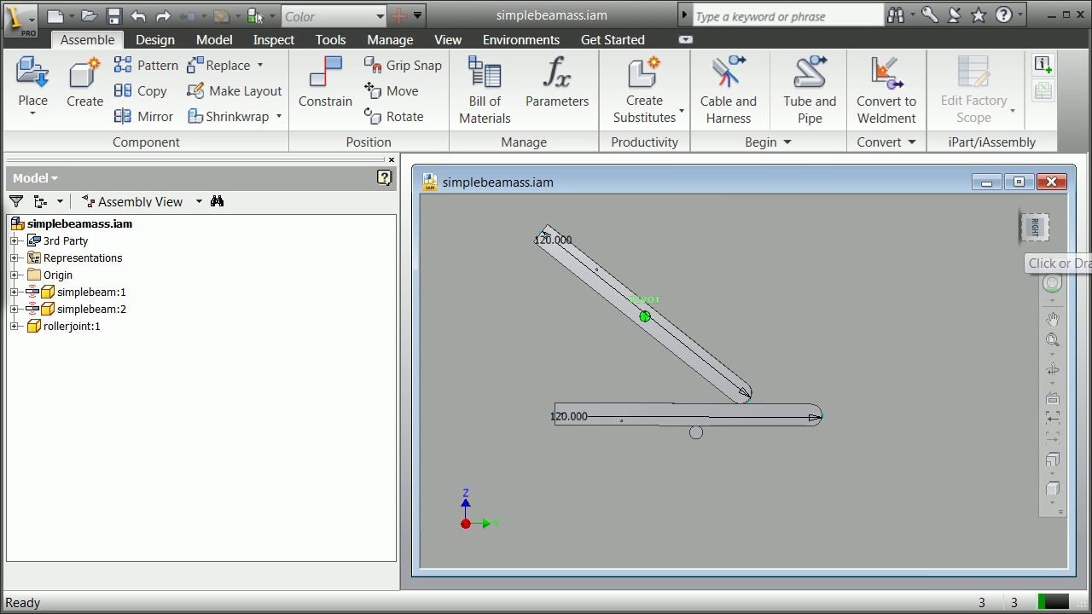
left_click(1032, 229)
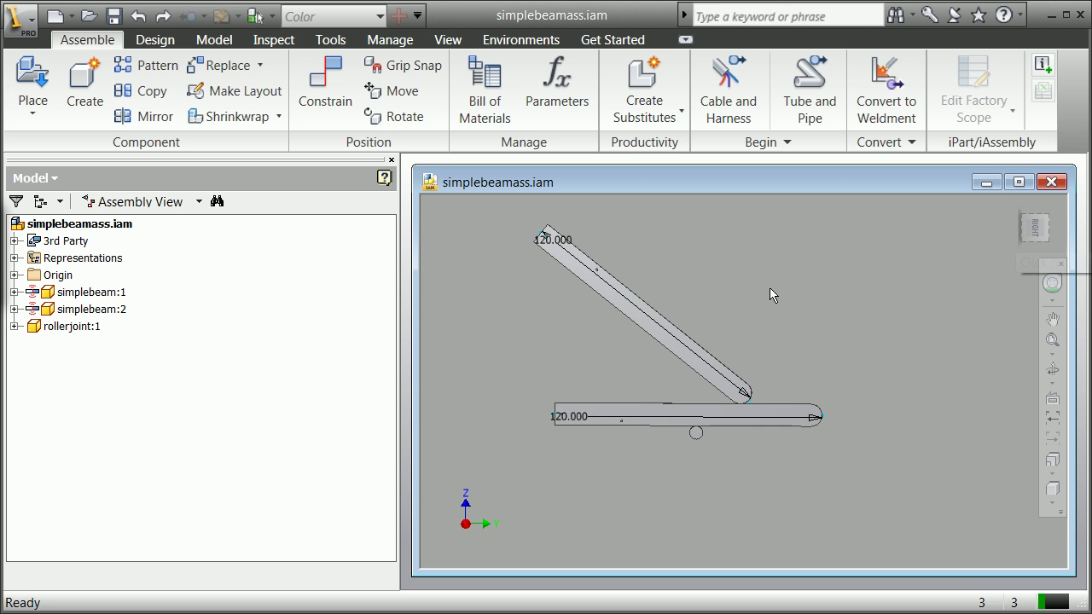
Step: Review the features and assembly constraints listed under simplebeam:2
mouse_move(651, 338)
left_mouse_down()
mouse_move(632, 324)
mouse_move(640, 331)
left_mouse_up()
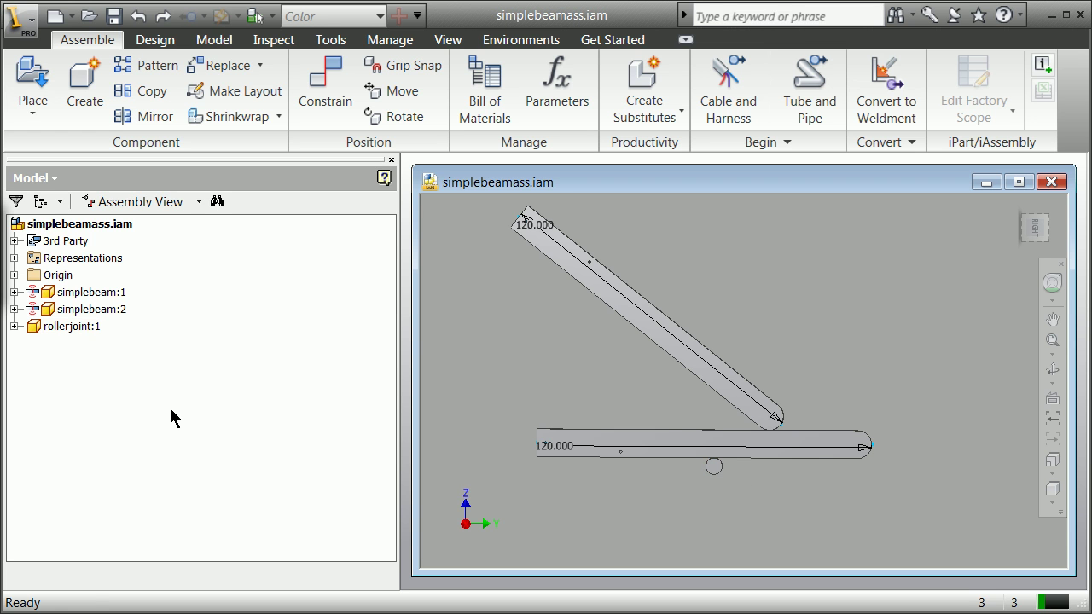
left_click(13, 309)
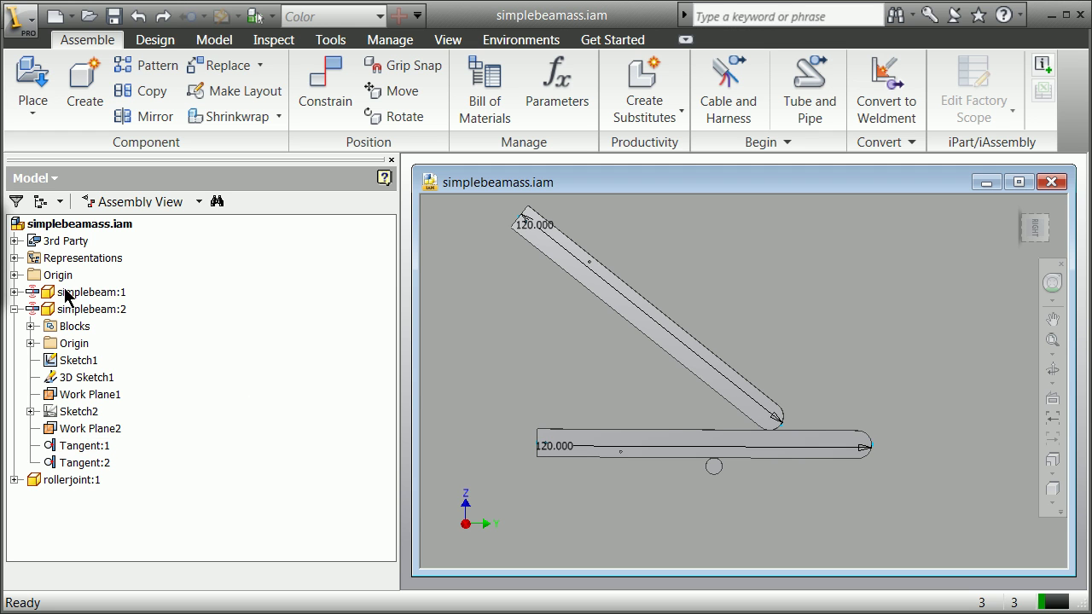
left_click(15, 309)
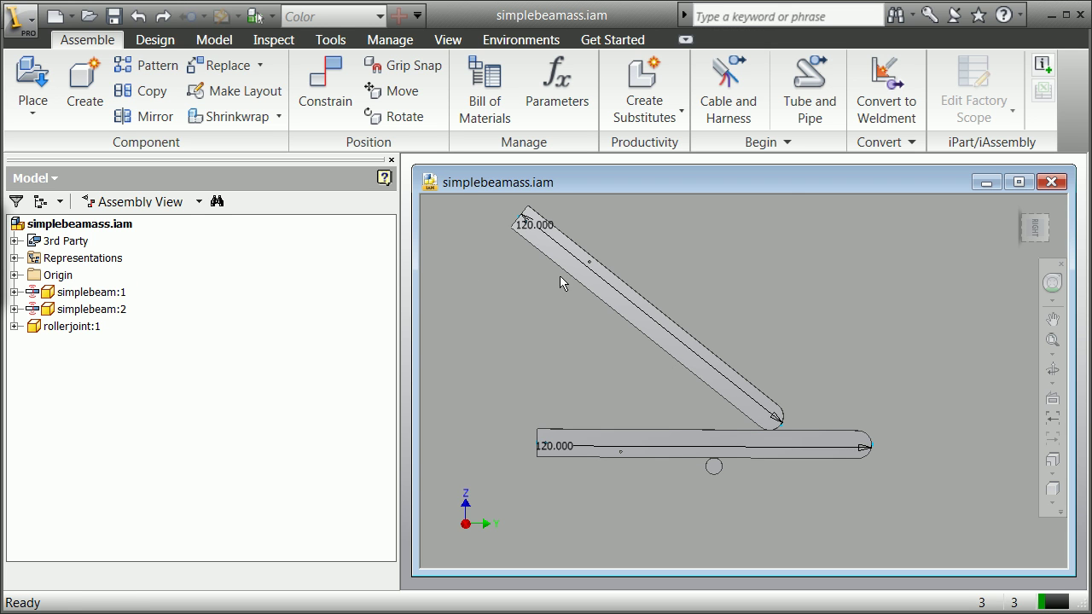
Step: Enter the Stress Analysis environment and expand the list of materials used in Simulation:1
left_click(500, 40)
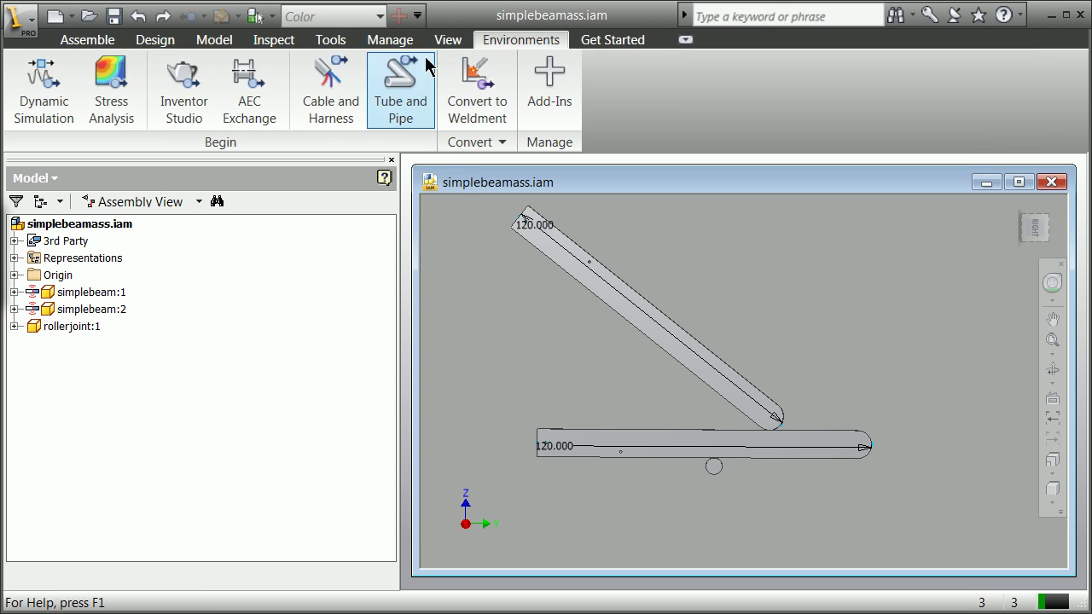
left_click(117, 81)
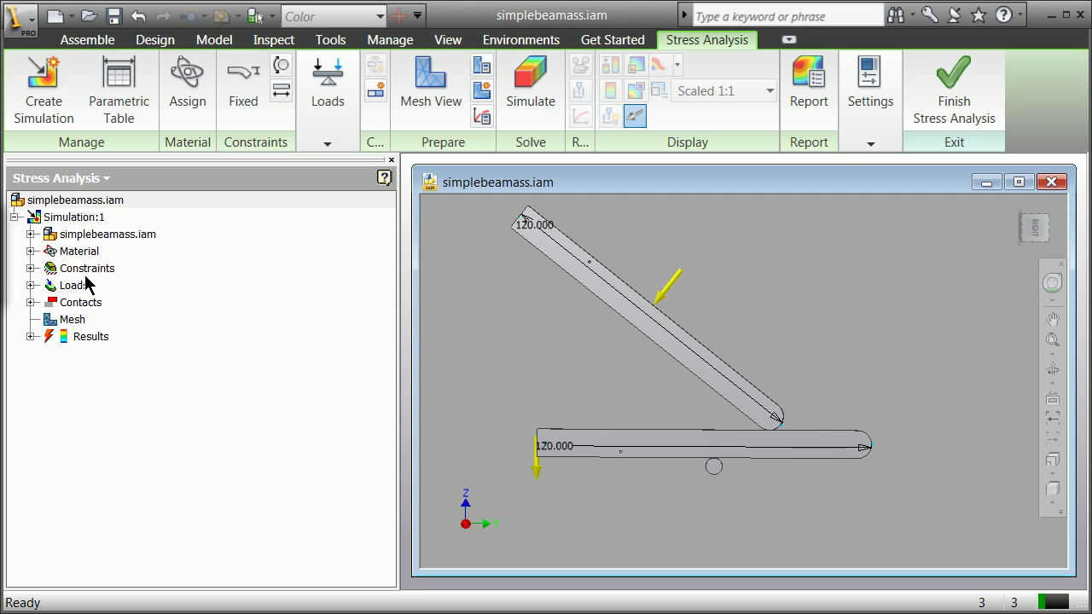
right_click(62, 256)
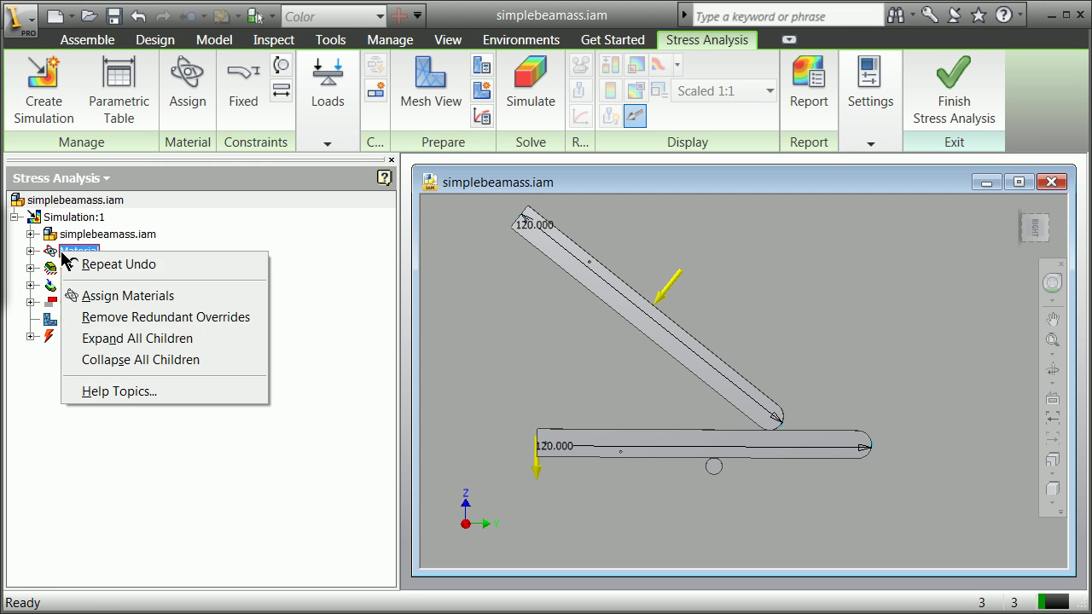
left_click(28, 258)
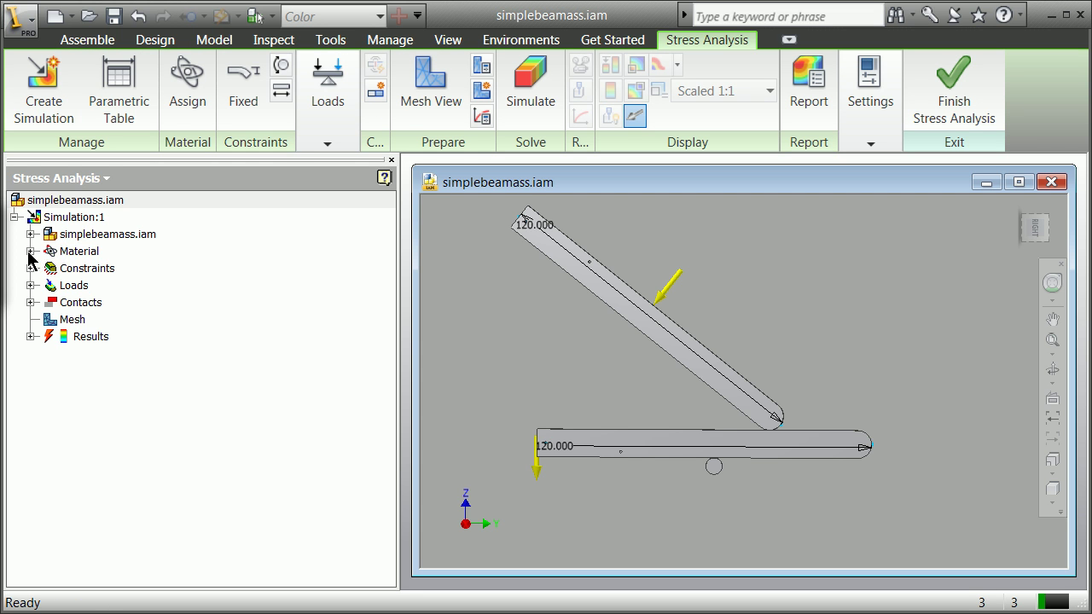
left_click(30, 251)
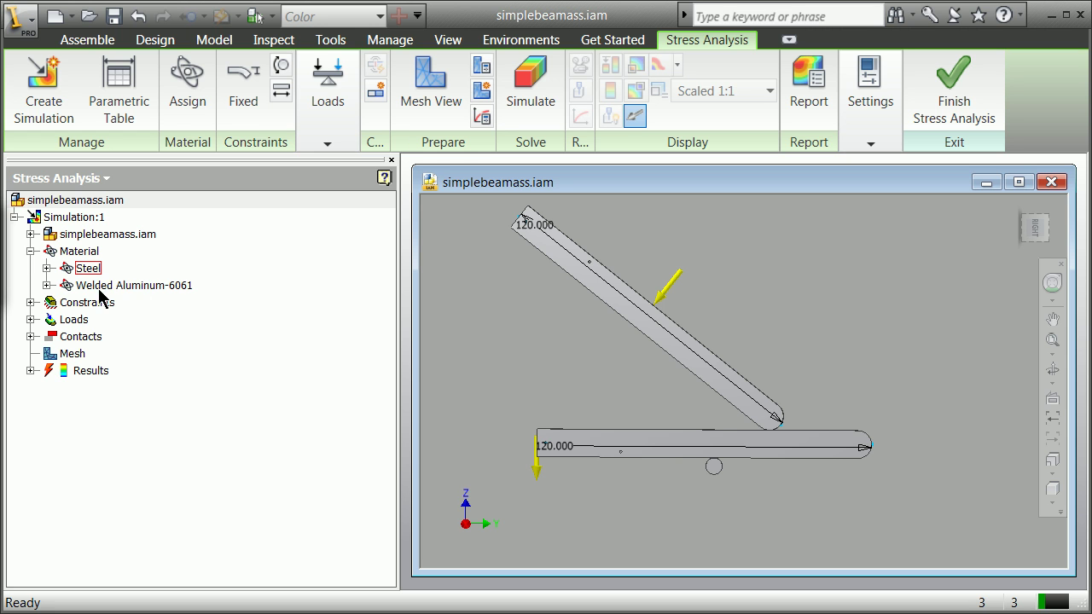
Step: Override the material of simplebeam:1, simplebeam:2 and rollerjoint:1 with Steel, Mild in the simulation's material assignments
right_click(79, 251)
left_click(123, 296)
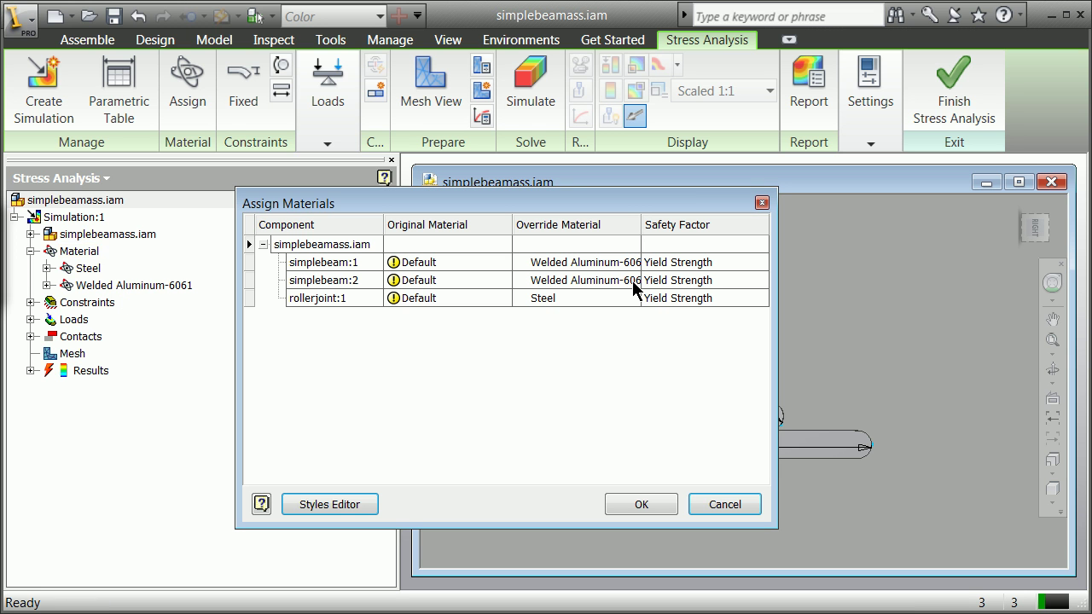
left_click(629, 265)
left_click(631, 263)
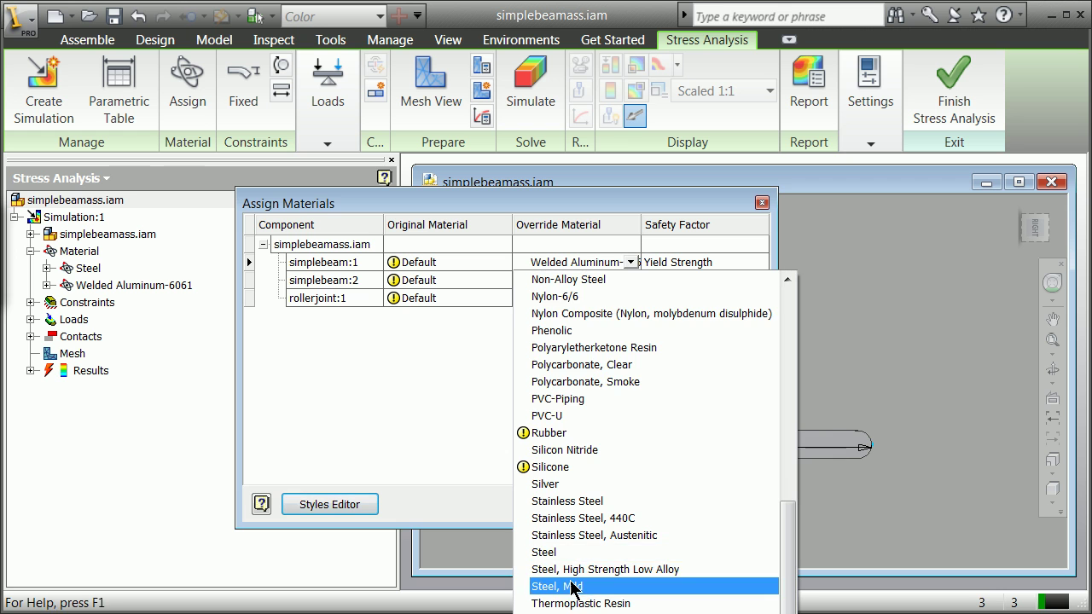
left_click(572, 586)
left_click(608, 279)
left_click(625, 297)
left_click(629, 298)
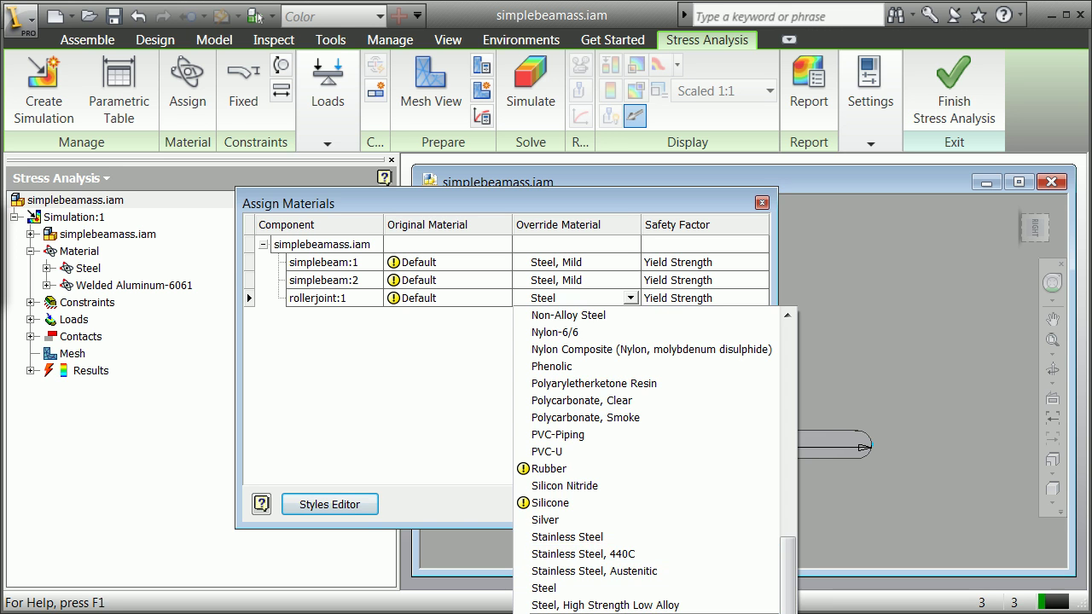
left_click(574, 604)
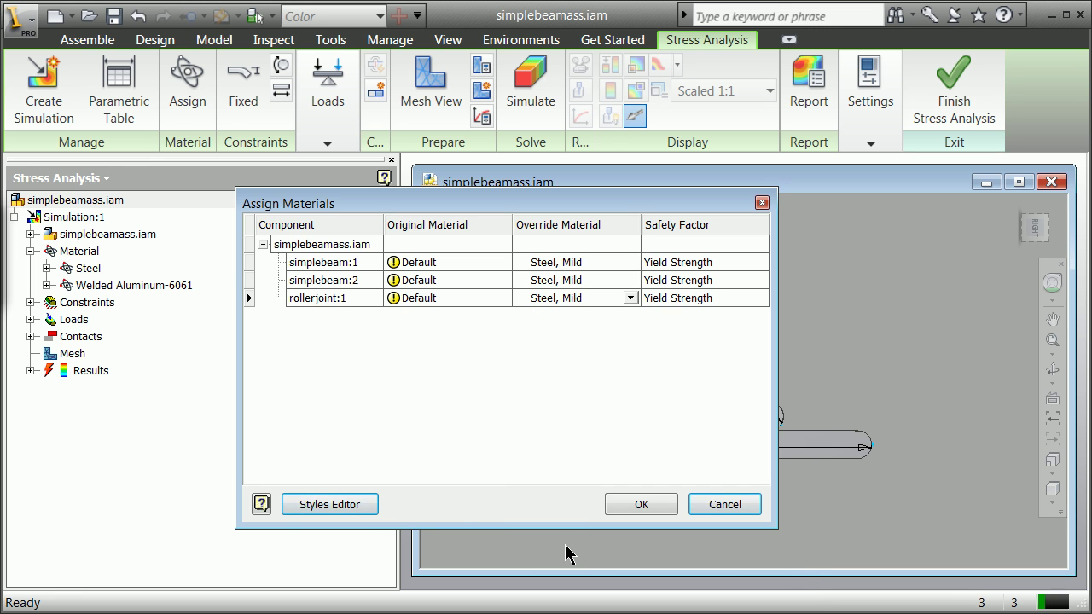
Step: Review the Steel, Mild properties and style categories in the Styles Editor, and accept the material assignments
left_click(365, 509)
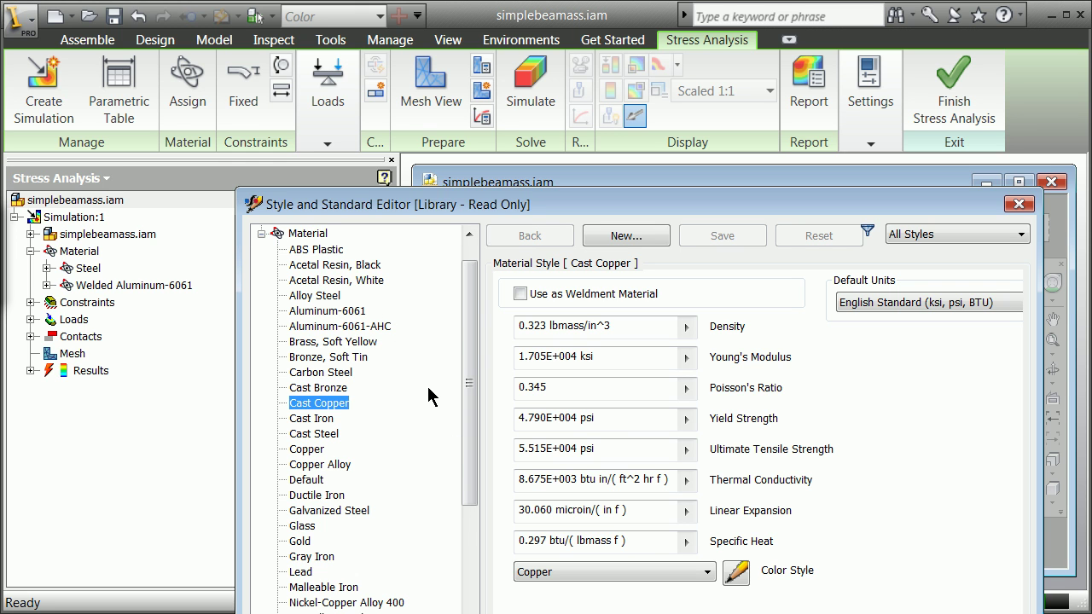
left_click_drag(607, 204, 533, 40)
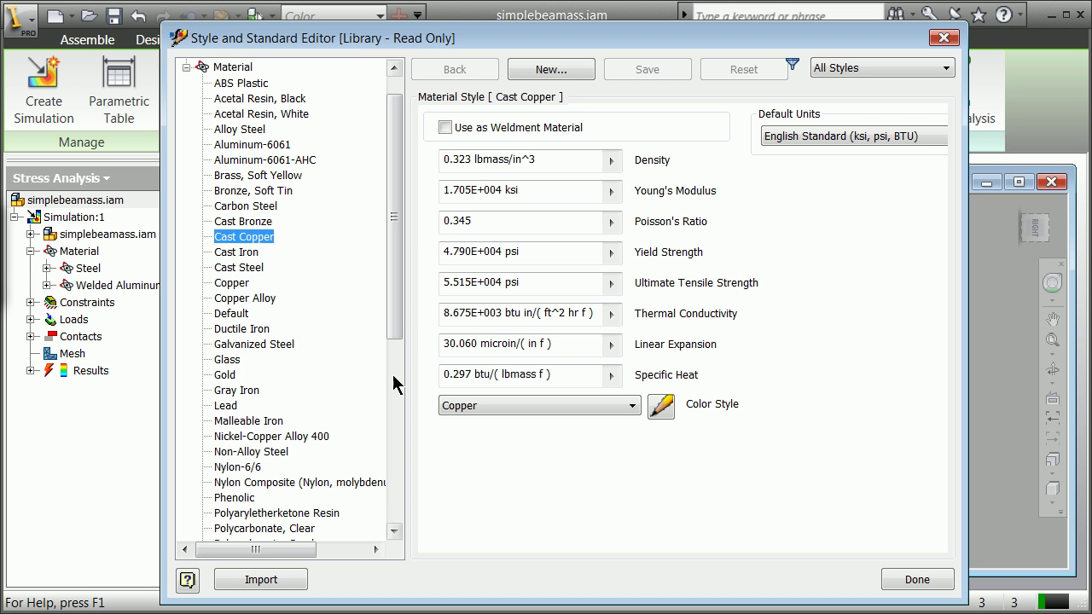
left_click_drag(393, 323, 394, 456)
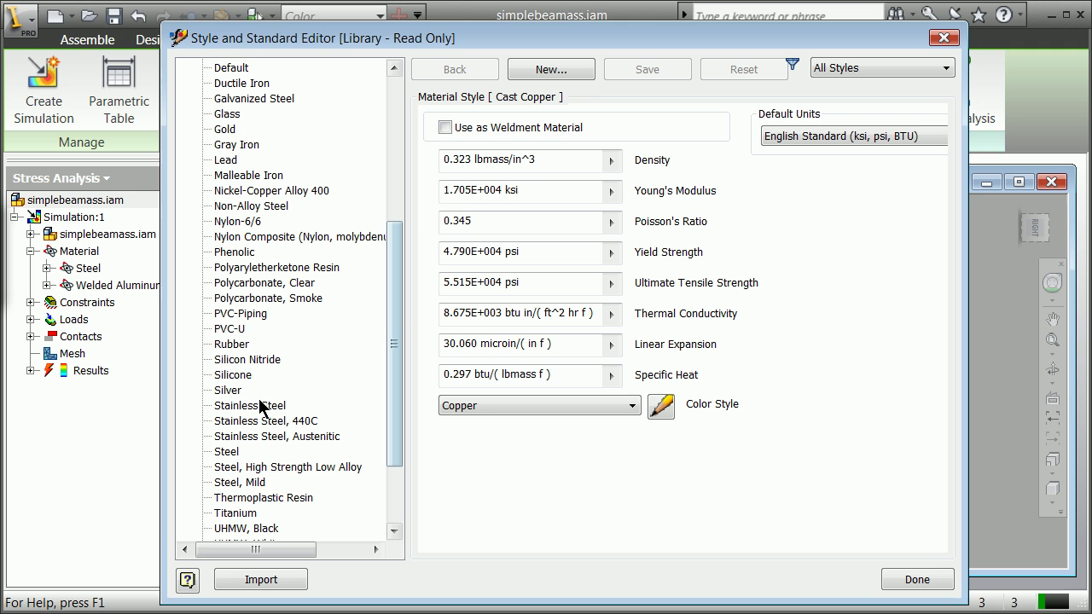
left_click(235, 481)
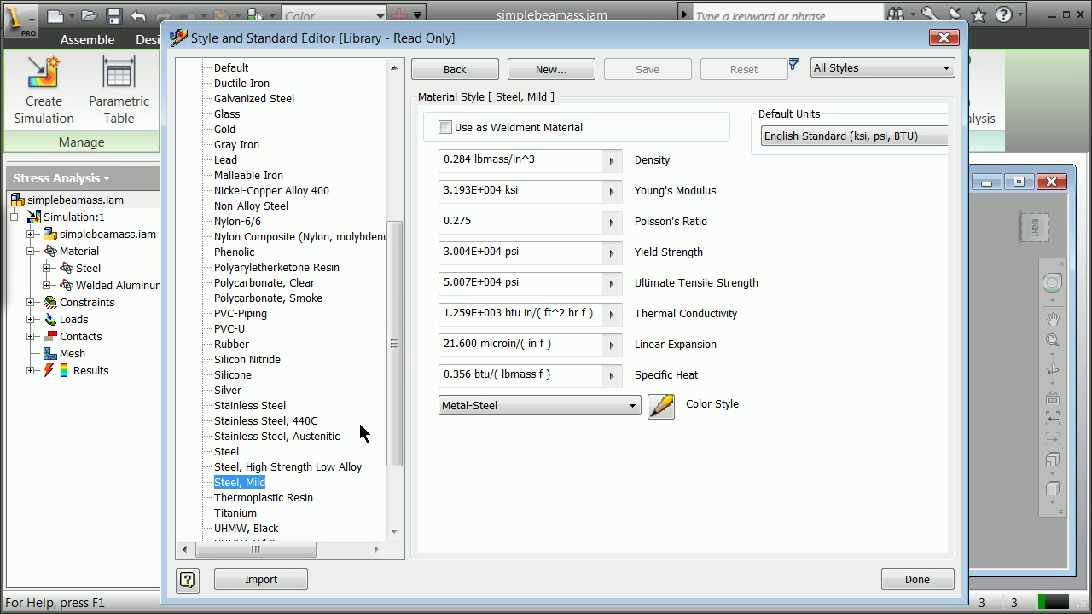
left_click_drag(394, 290, 376, 107)
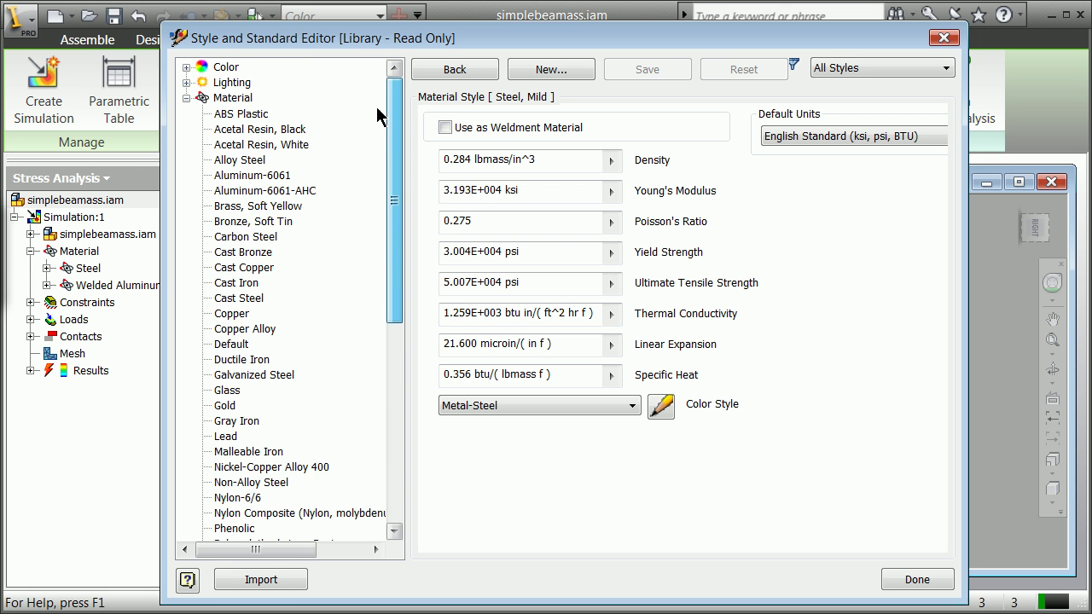
left_click(185, 67)
left_click(185, 68)
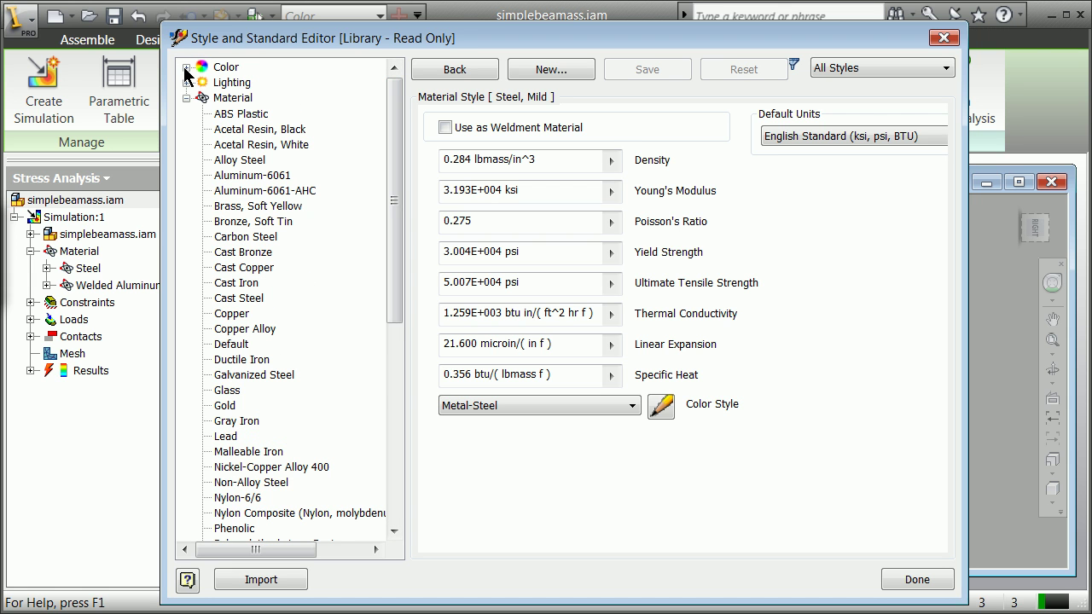
left_click(186, 83)
left_click(186, 83)
left_click(186, 99)
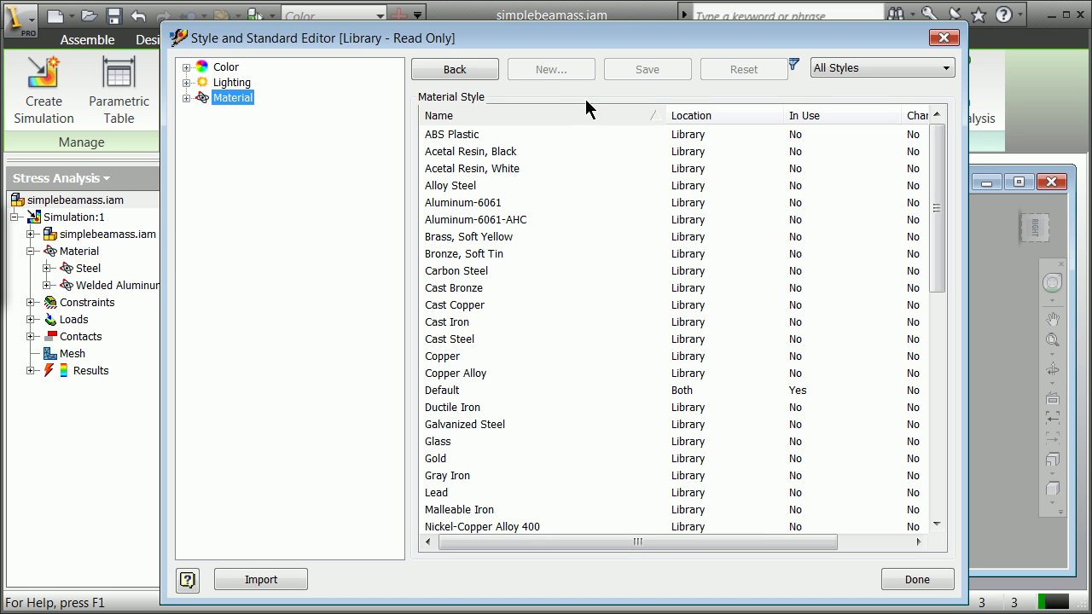
left_click(907, 580)
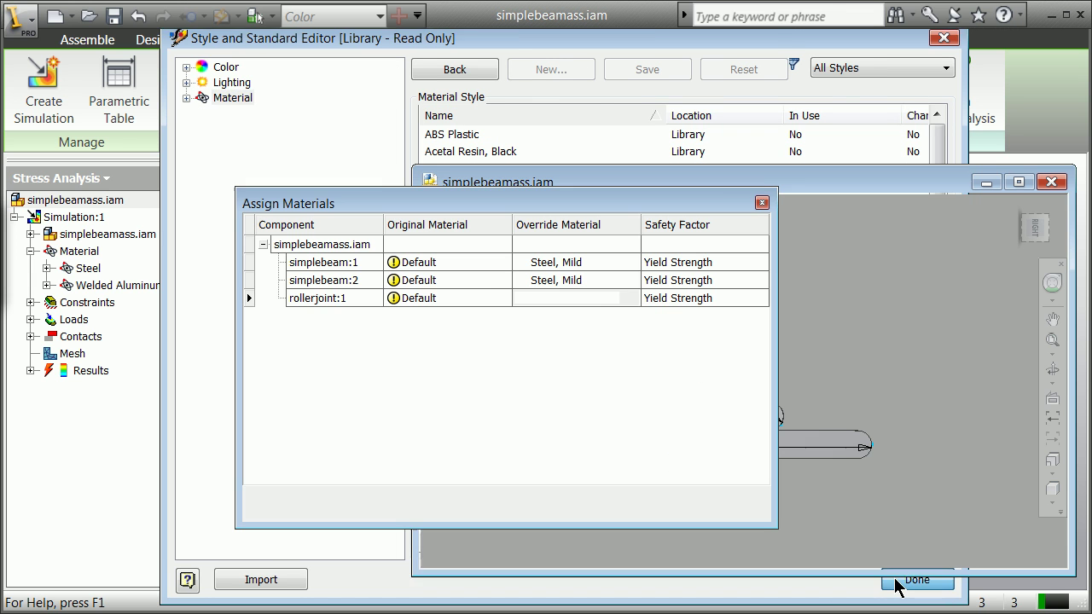
left_click(642, 504)
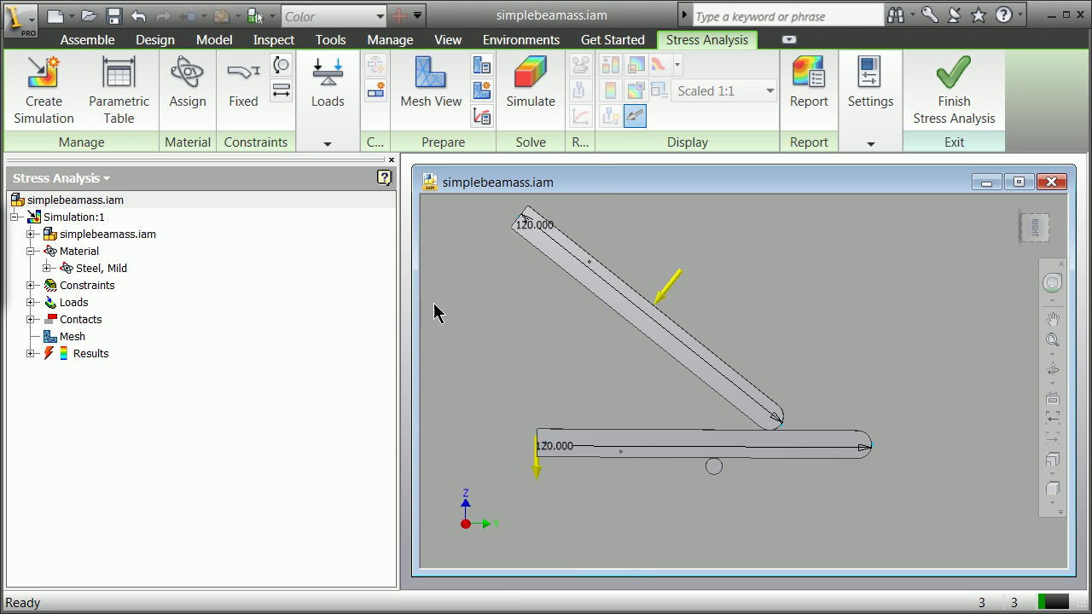
Step: Examine the simulation's constraints and its Sliding / No Separation contacts
left_click(328, 145)
left_click(31, 285)
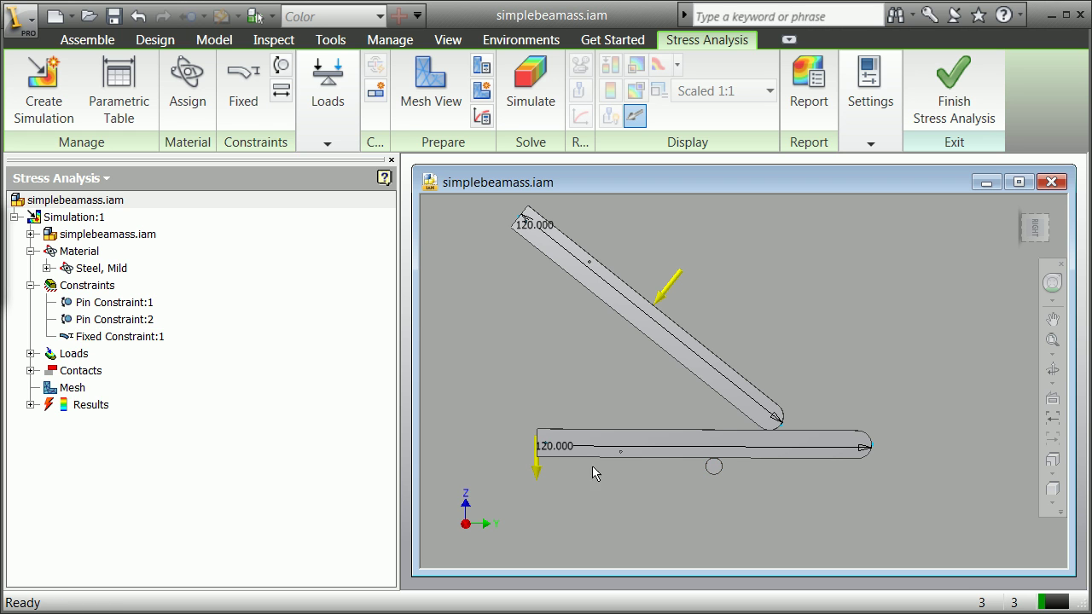
left_click(30, 371)
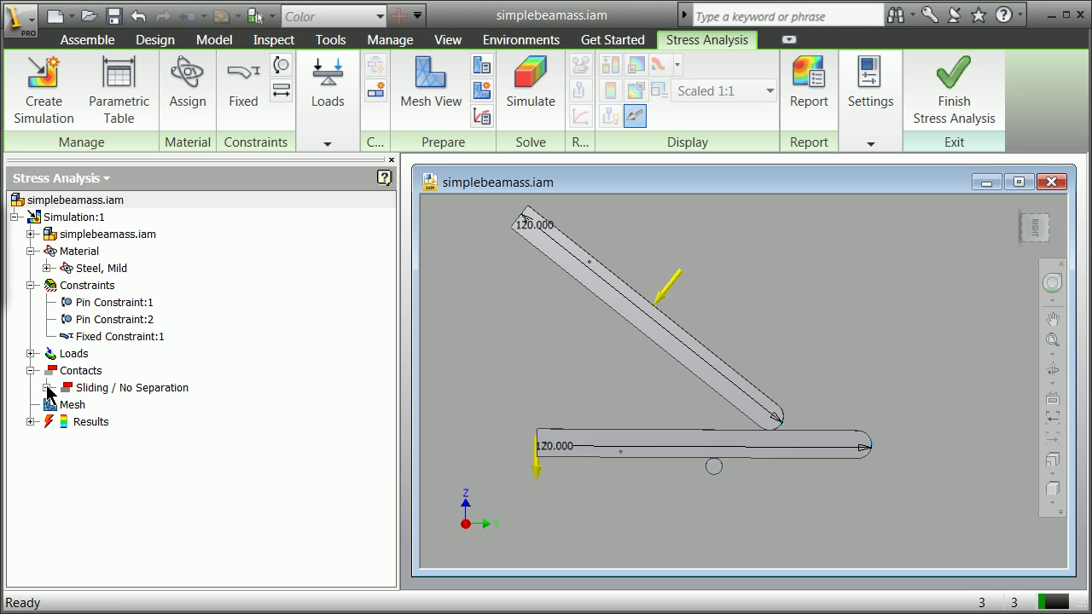
left_click(47, 387)
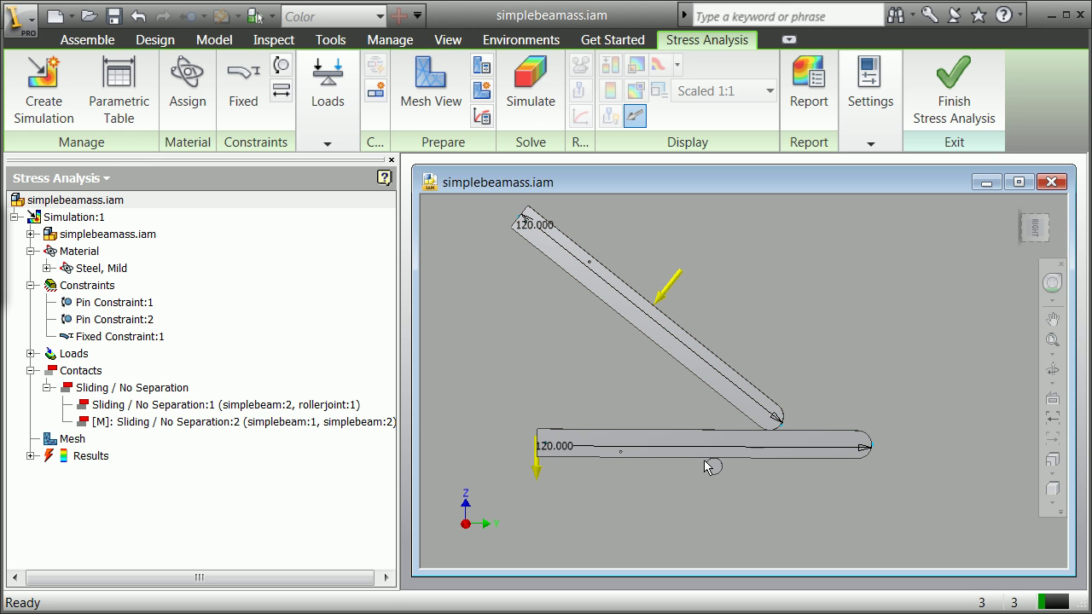
Step: Expand the simulation's results and loads, and examine the available result types, Force:1 and Remote Force:1
left_click(30, 456)
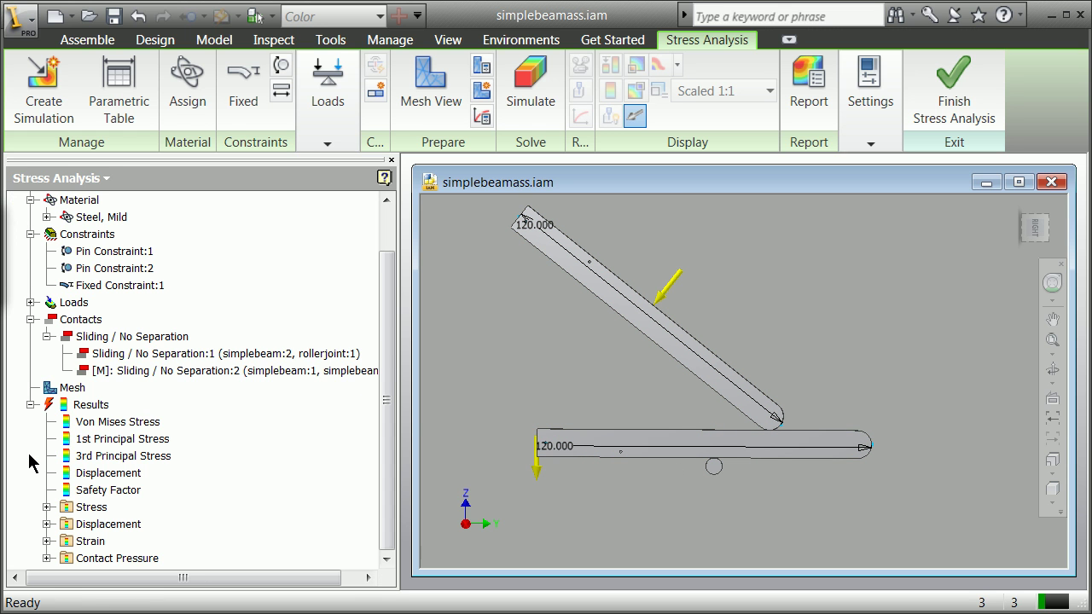
left_click(29, 301)
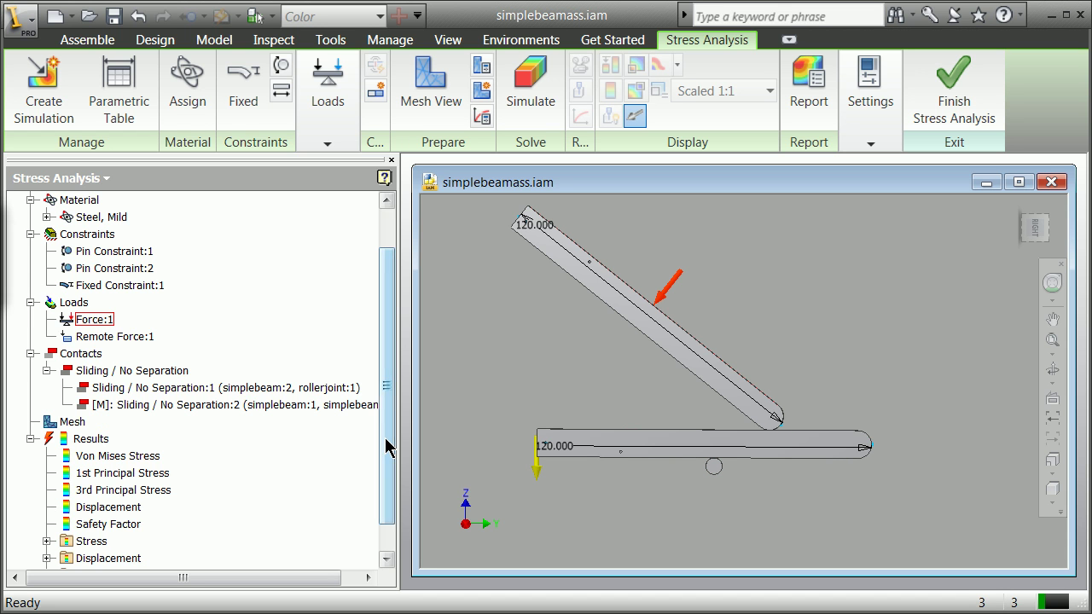
scroll(384, 440, "up", 1)
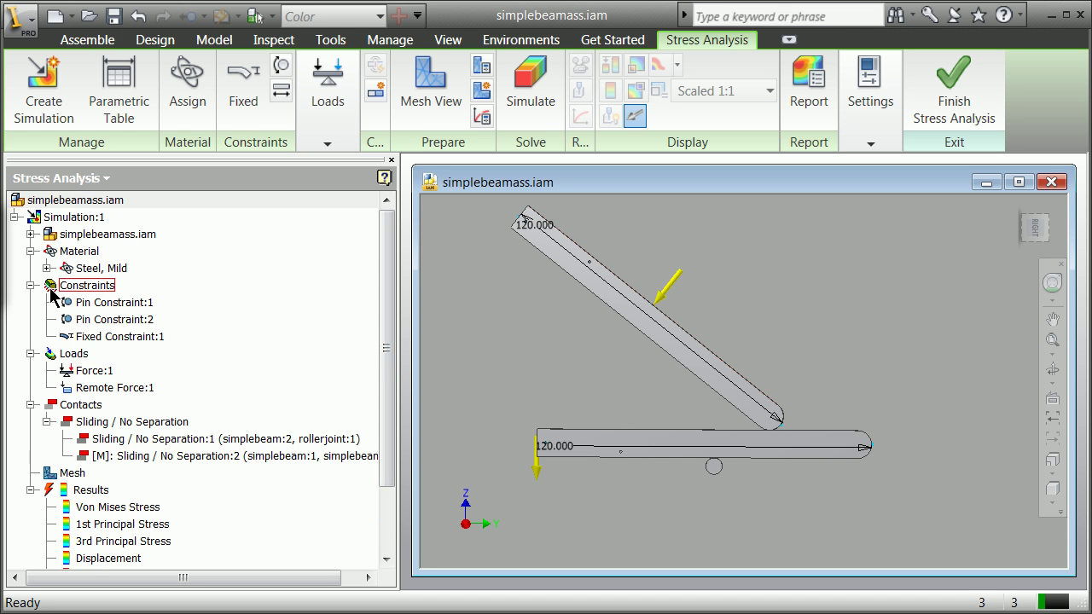
Step: Collapse the material, loads, contacts and results groups of Simulation:1, leaving only its constraints expanded
left_click(29, 250)
left_click(29, 267)
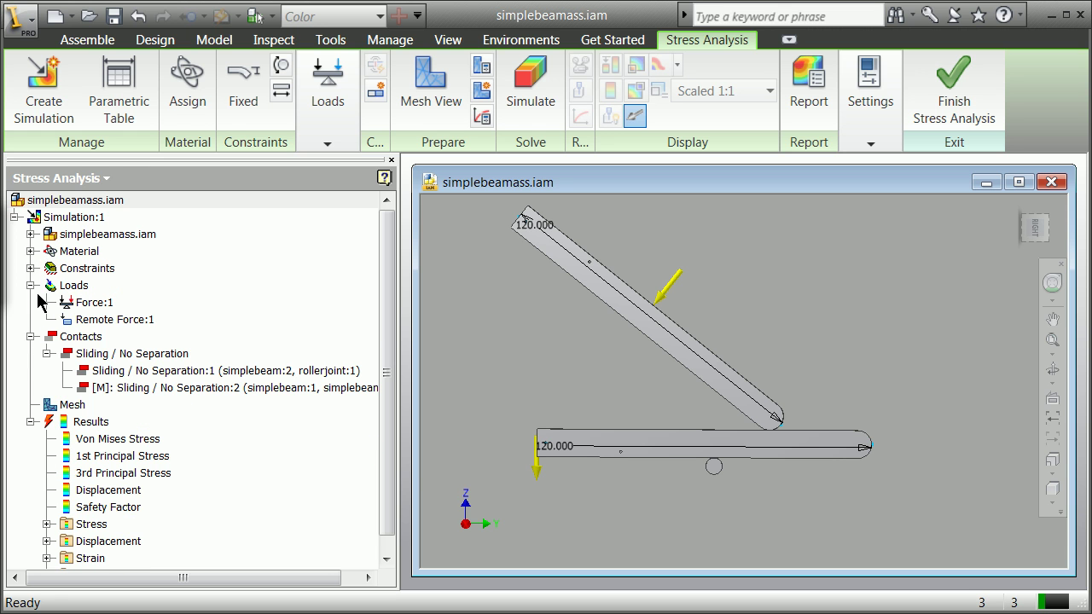
left_click(30, 285)
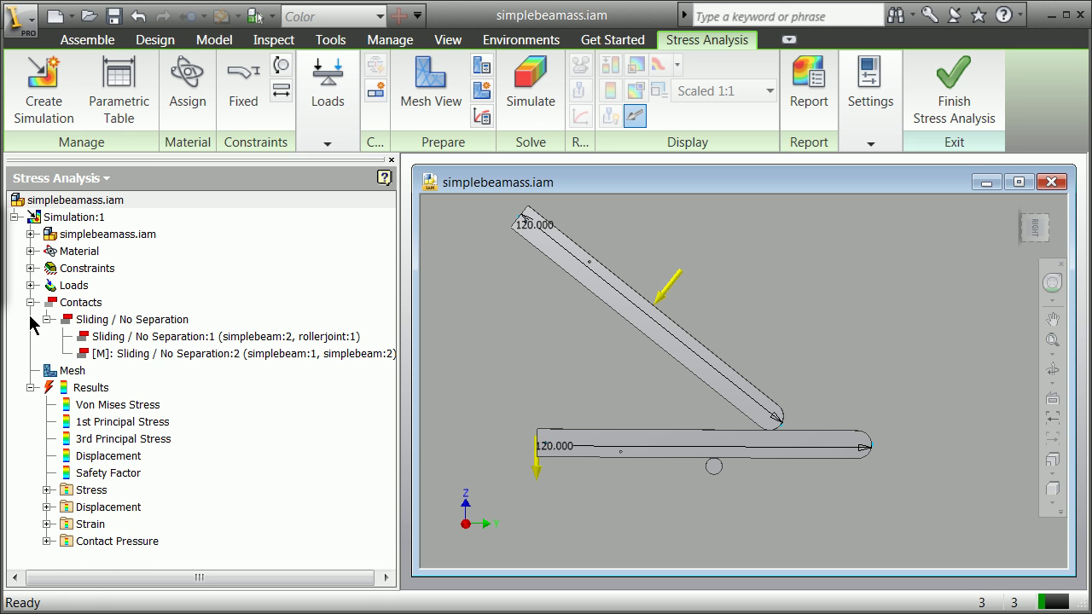
left_click(30, 302)
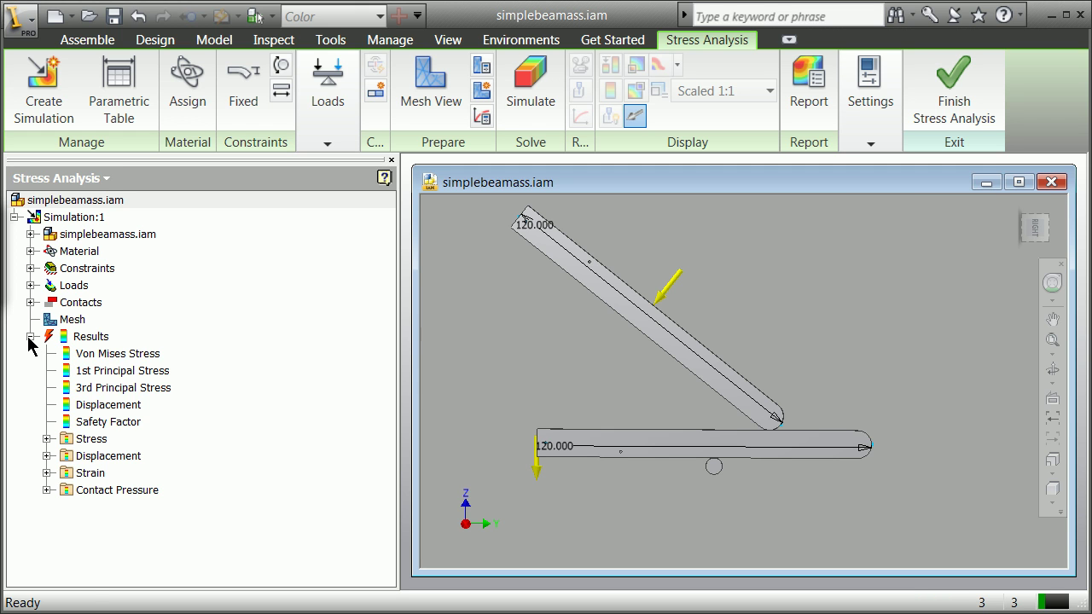
left_click(30, 336)
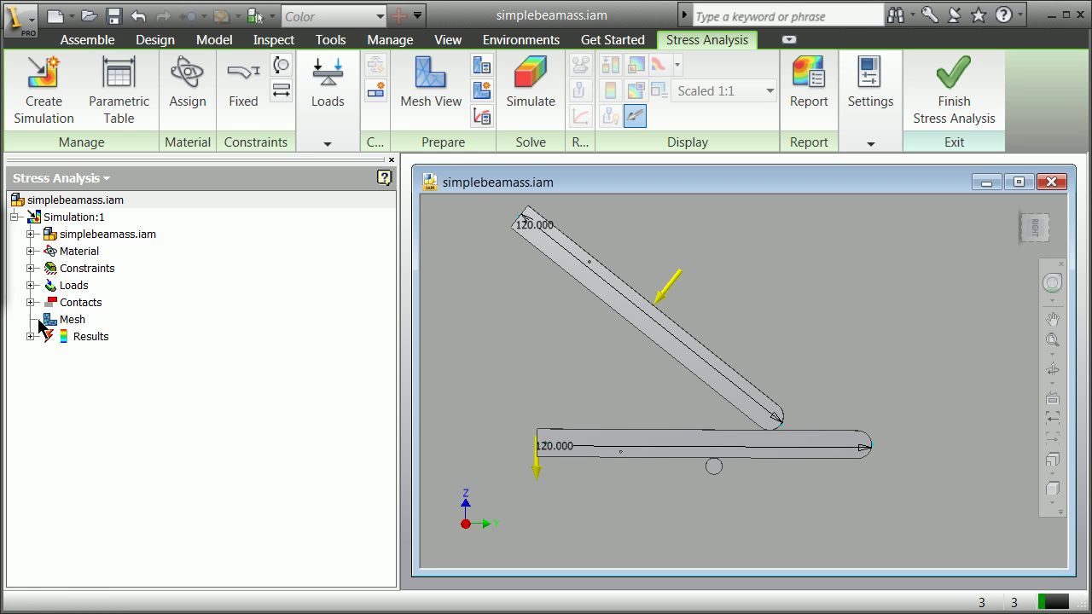
left_click(30, 268)
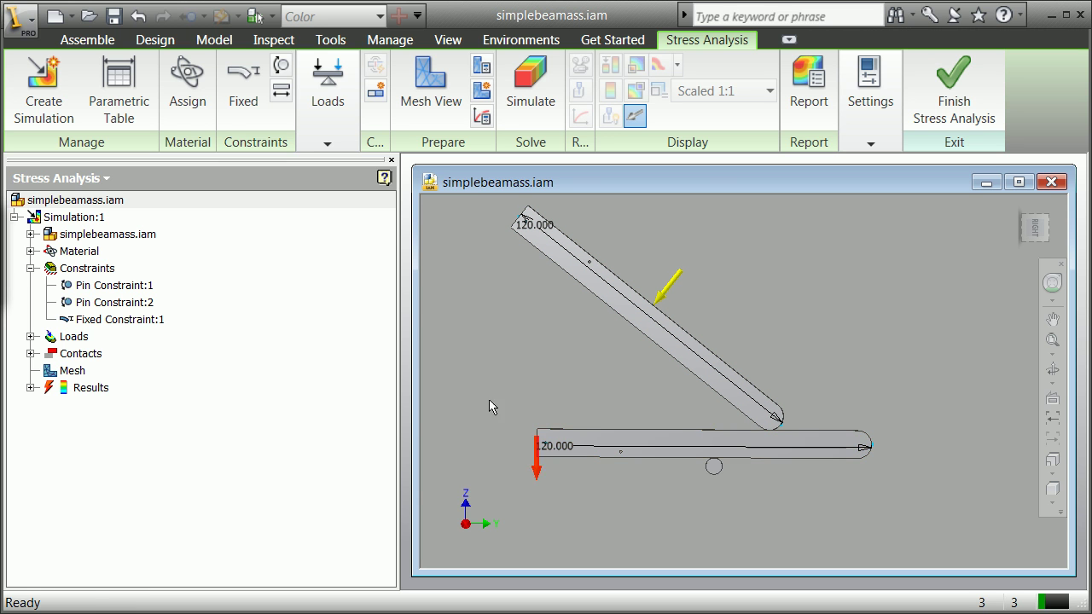
Step: Toggle the boundary condition symbols on the beams off and on to compare, leaving the load arrows displayed
left_click(330, 146)
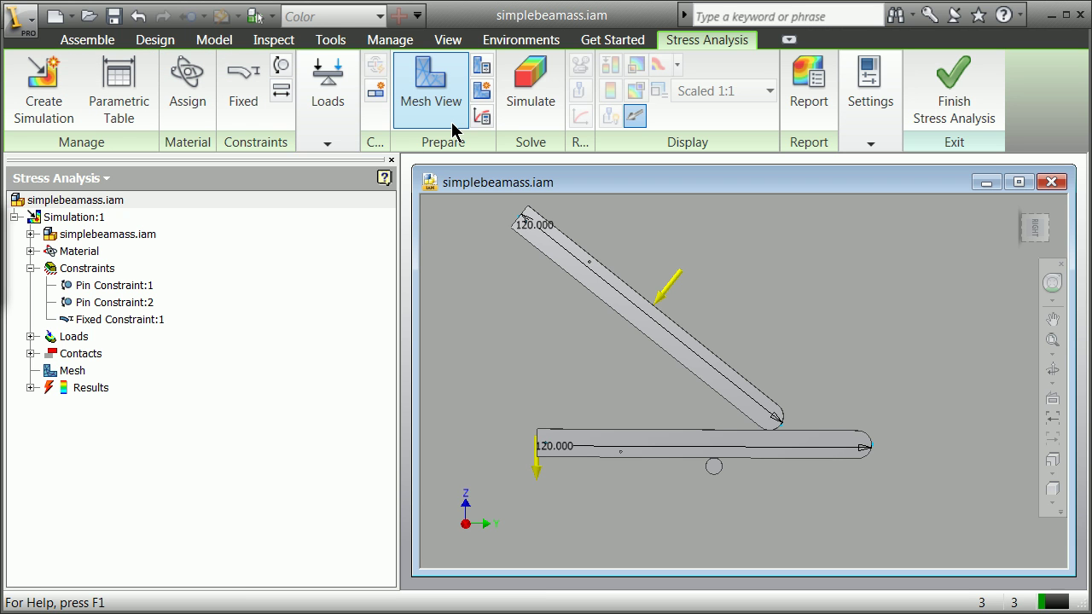
left_click(635, 117)
left_click(635, 116)
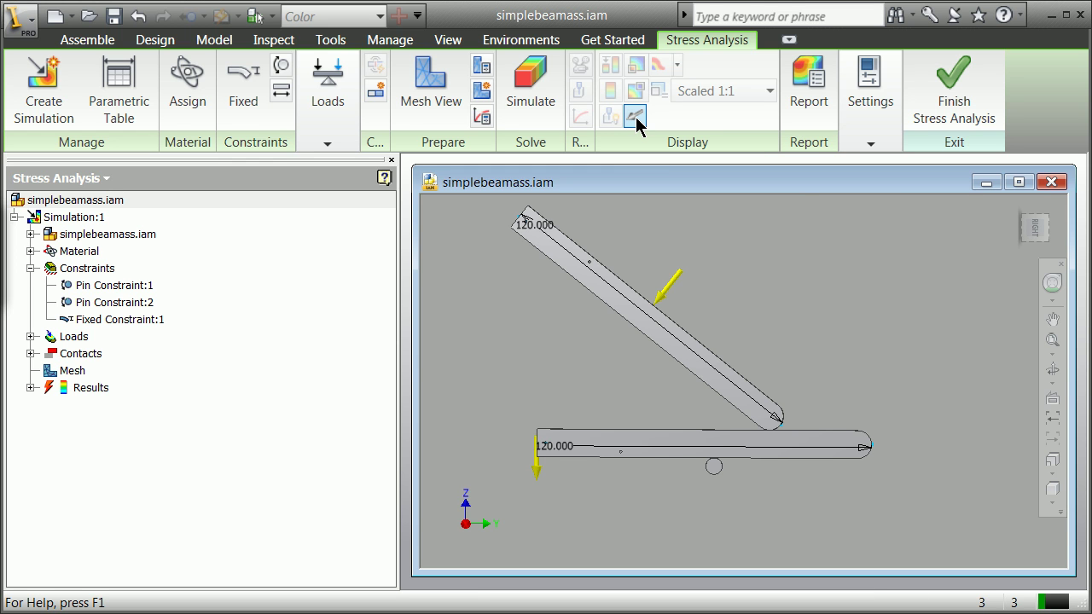
left_click(635, 117)
left_click(636, 117)
left_click(635, 117)
left_click(635, 116)
left_click(635, 117)
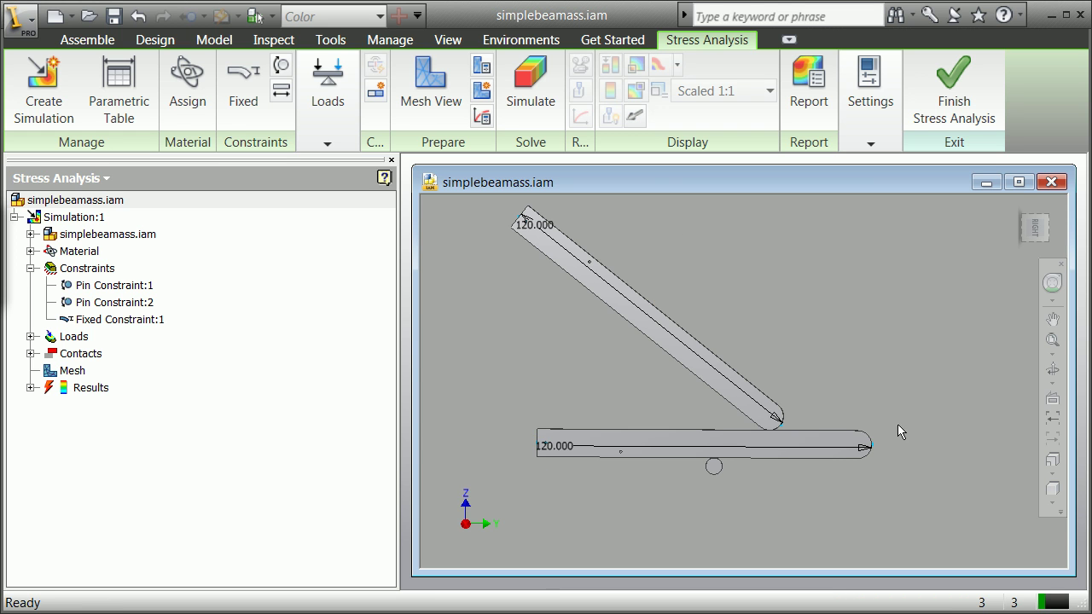
left_click_drag(1034, 228, 1034, 231)
left_click(636, 117)
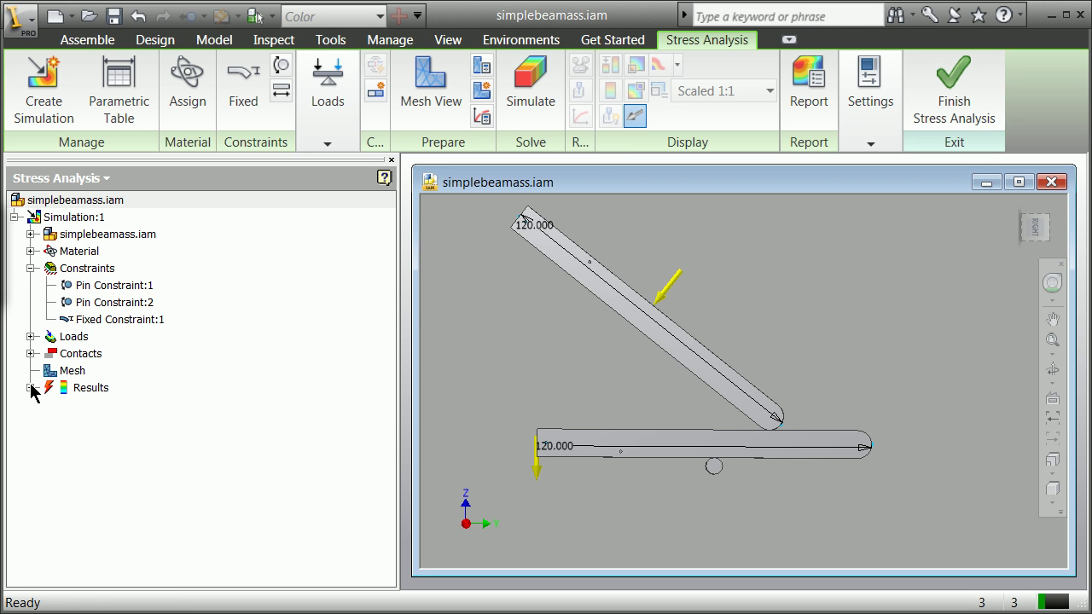
Step: Run the simulation for the current configuration and activate its overall Contact Pressure result
left_click(528, 95)
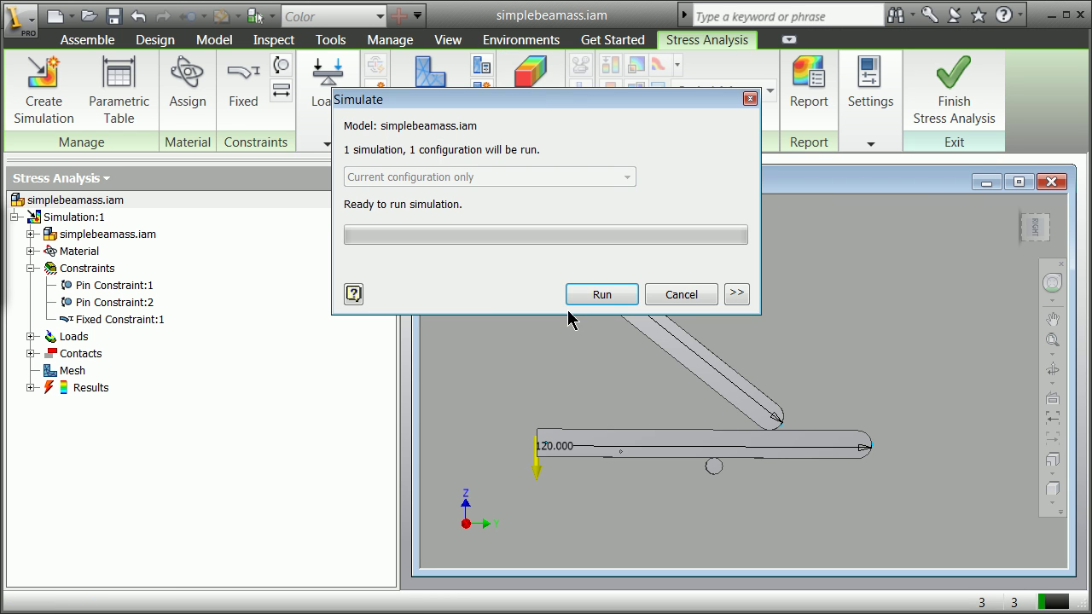
left_click(593, 303)
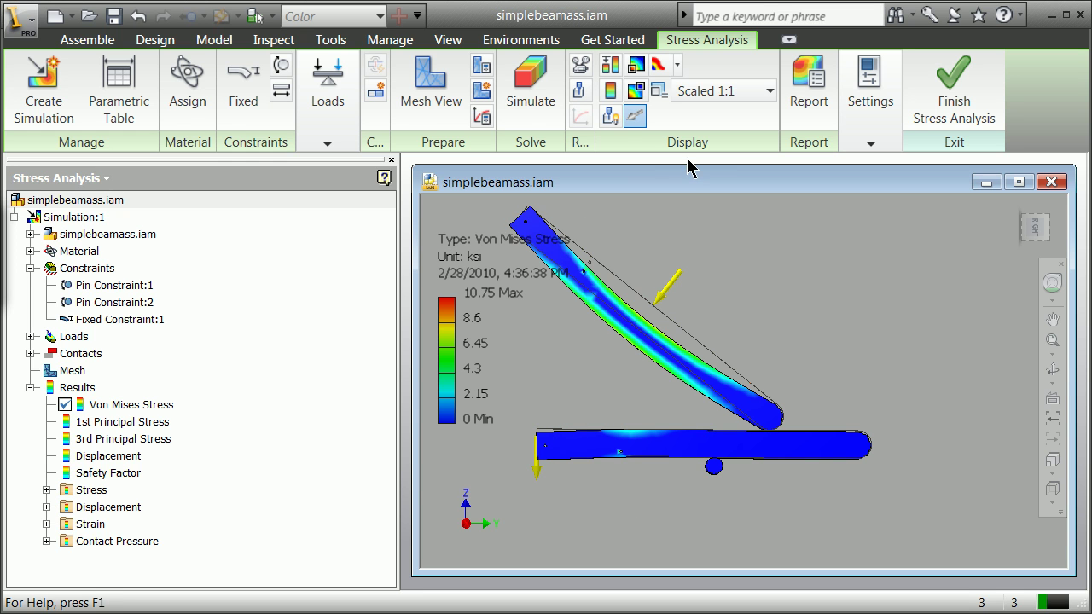
left_click(47, 541)
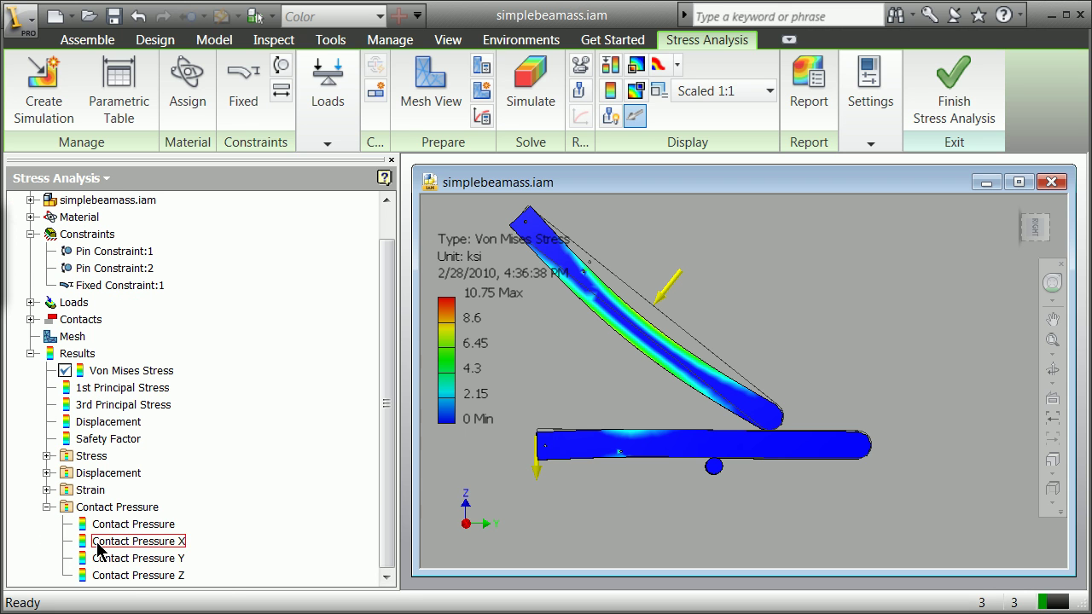
left_click(91, 525)
right_click(94, 527)
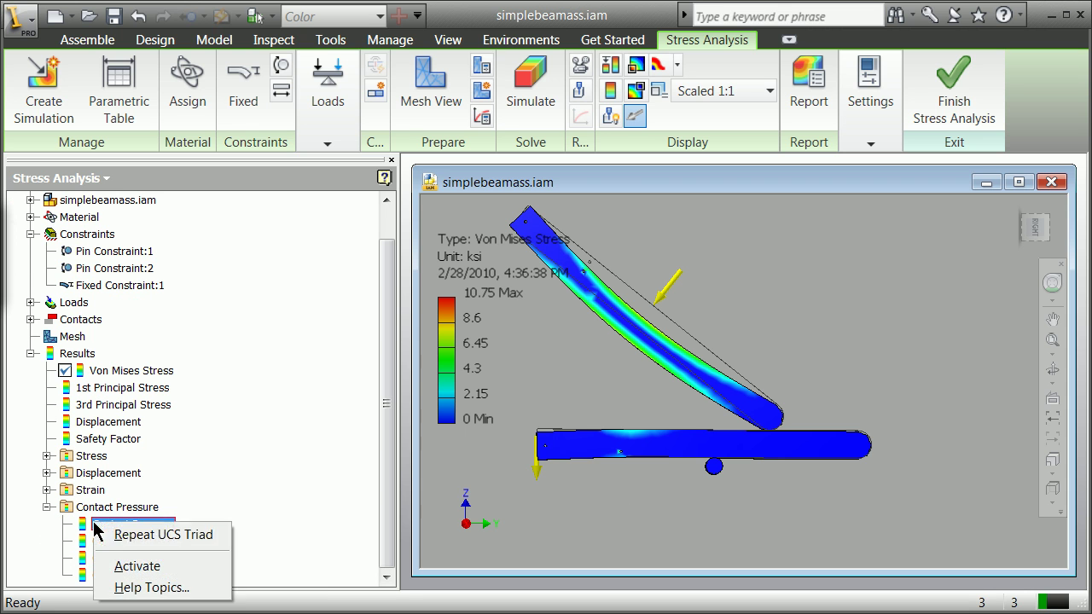
left_click(143, 565)
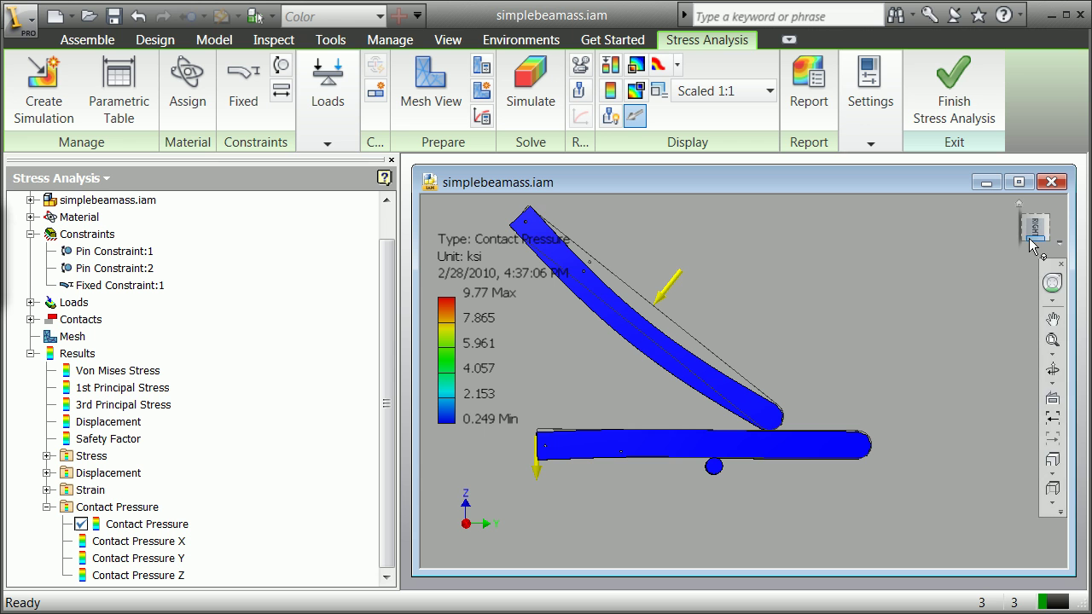
Step: Examine the contact pressure in 3D where the lower beam meets the roller joint and the upper beam
left_click_drag(1032, 232, 1029, 249)
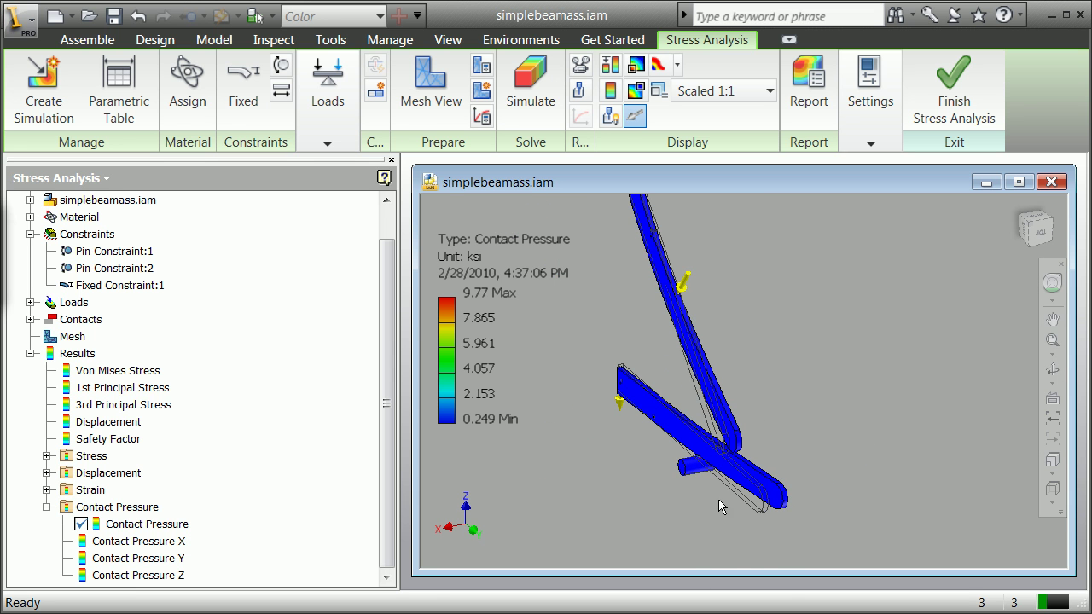
scroll(747, 497, "down", 10)
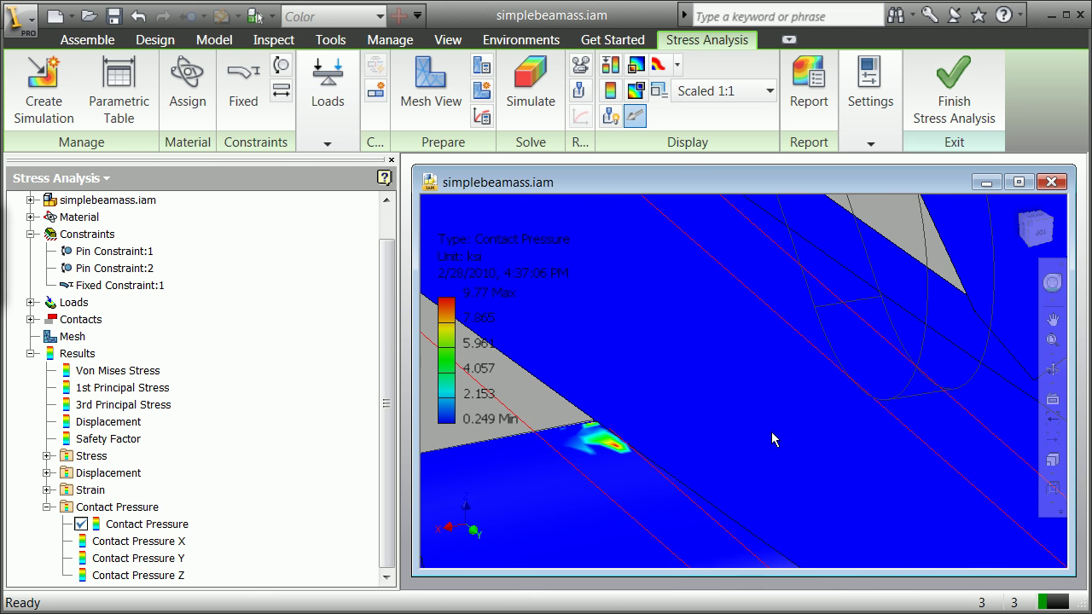
scroll(958, 407, "up", 5)
scroll(969, 410, "down", 5)
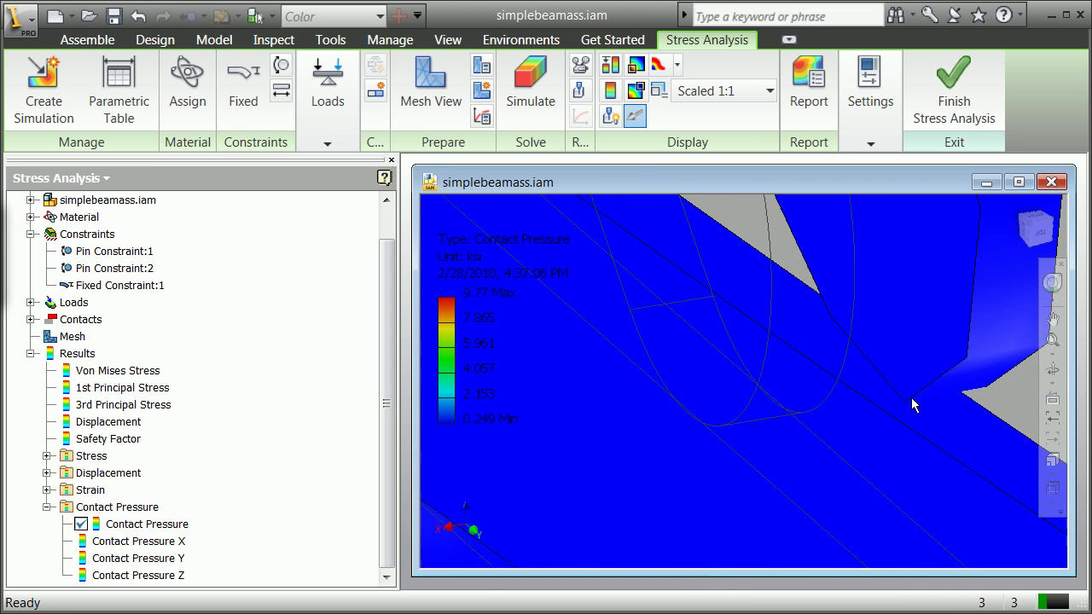
scroll(911, 404, "up", 2)
scroll(911, 398, "up", 3)
scroll(882, 412, "up", 2)
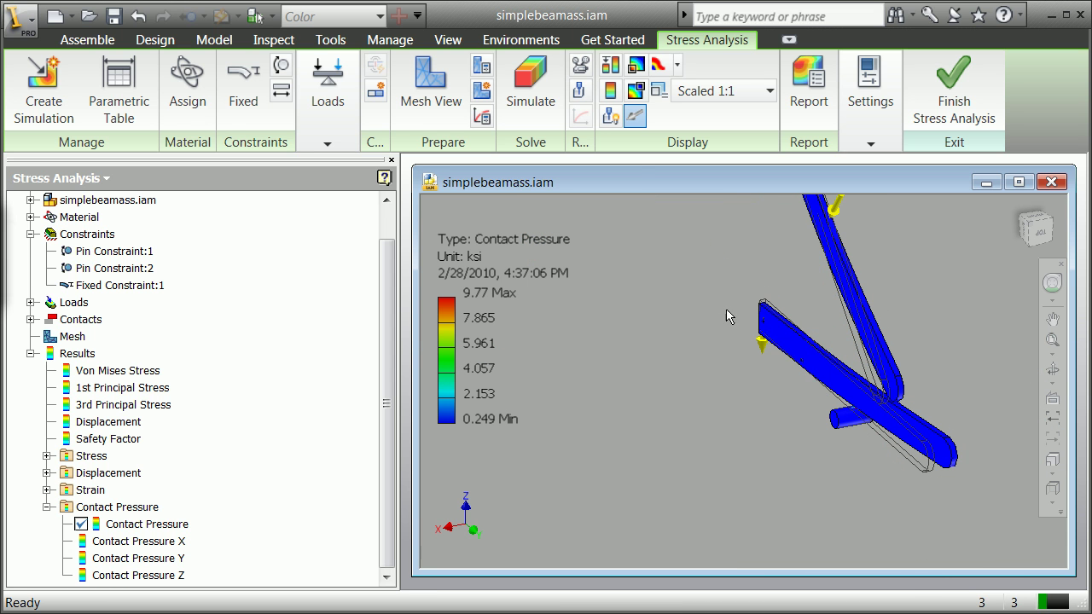
scroll(756, 305, "down", 5)
scroll(926, 401, "up", 5)
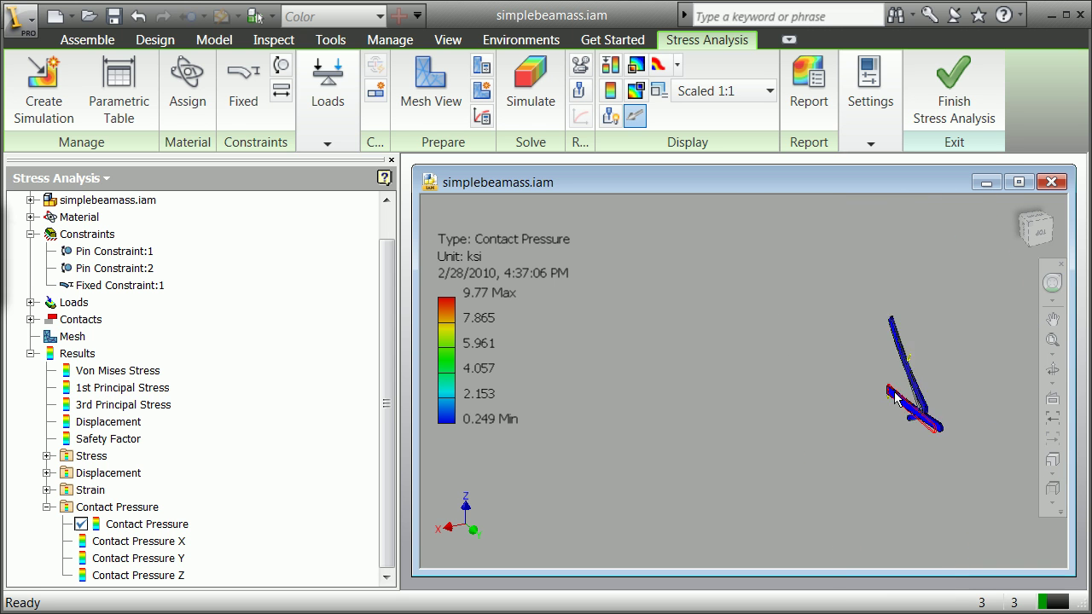
scroll(909, 412, "down", 3)
scroll(912, 407, "down", 2)
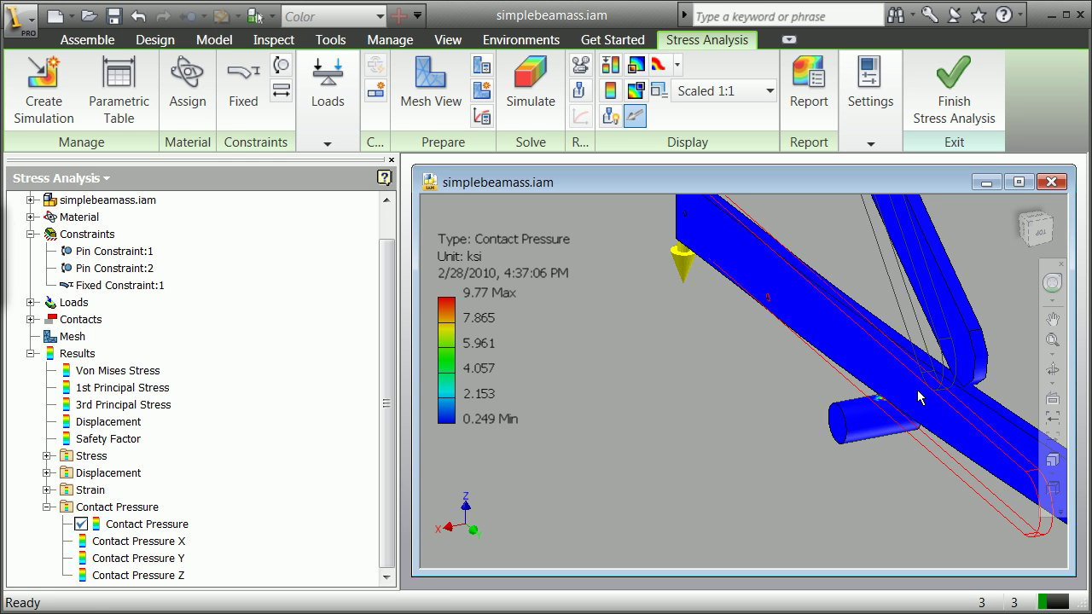
Step: Finish the stress analysis and return to the assembly environment
left_click(955, 101)
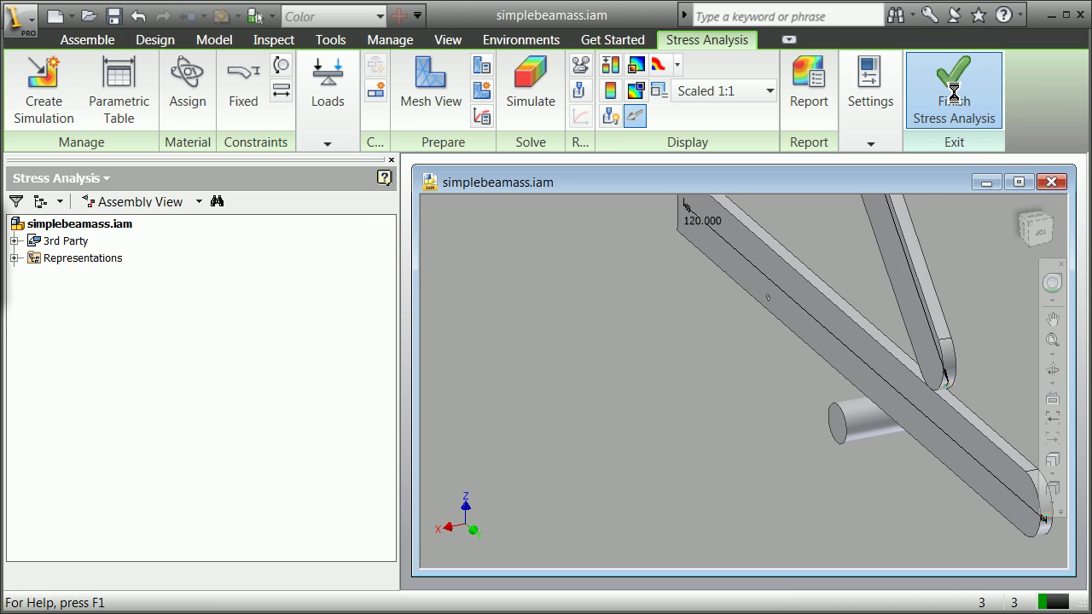